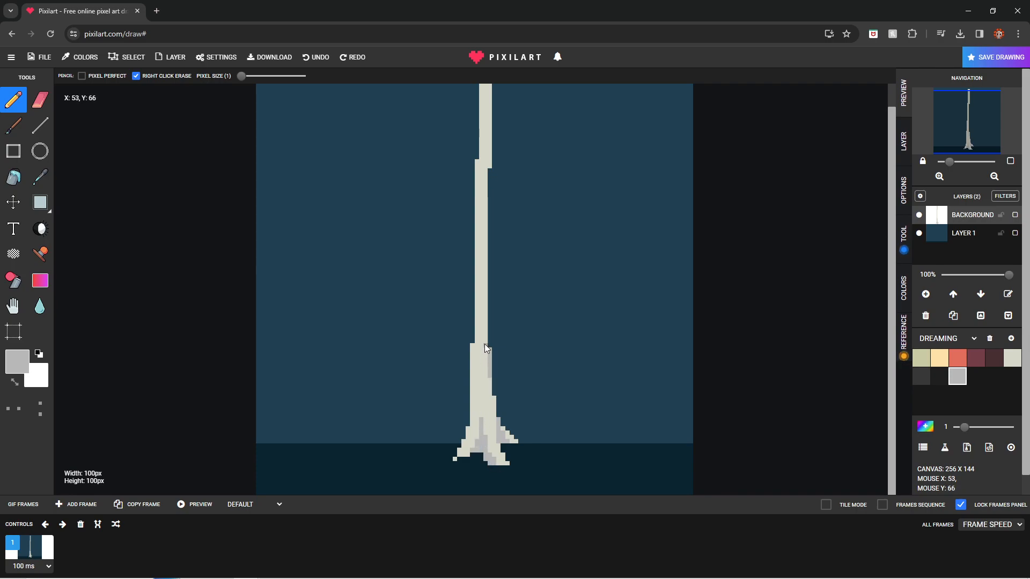
Step: Draw a grey shading line along the middle trunk's right edge and erase the rightmost pixel column of the upper trunk
scroll(515, 397, down, 1)
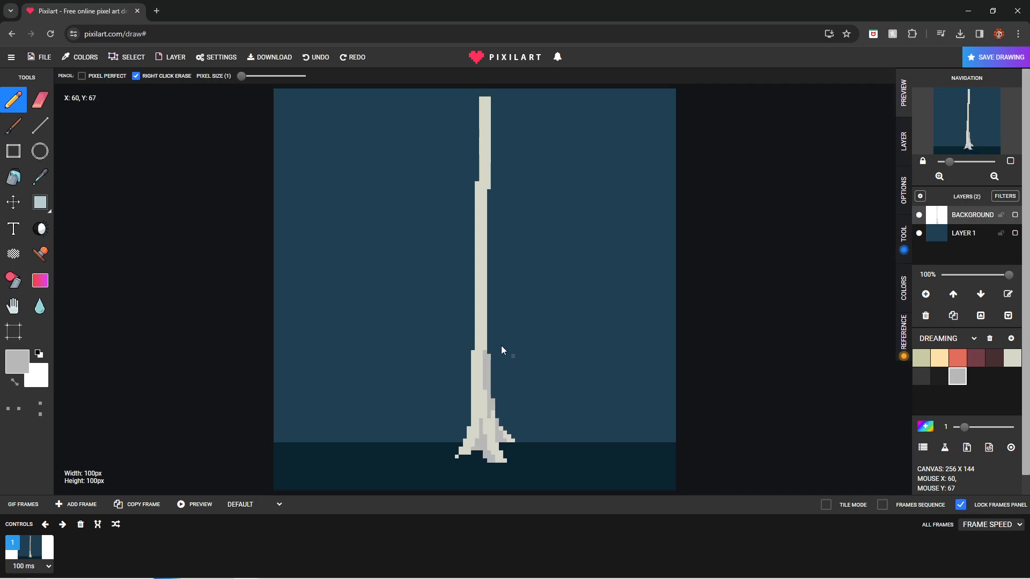
key(l)
mouse_move(483, 195)
mouse_down()
mouse_move(488, 107)
mouse_move(488, 178)
mouse_up()
key(e)
key(ctrl+z)
drag(490, 143, 487, 97)
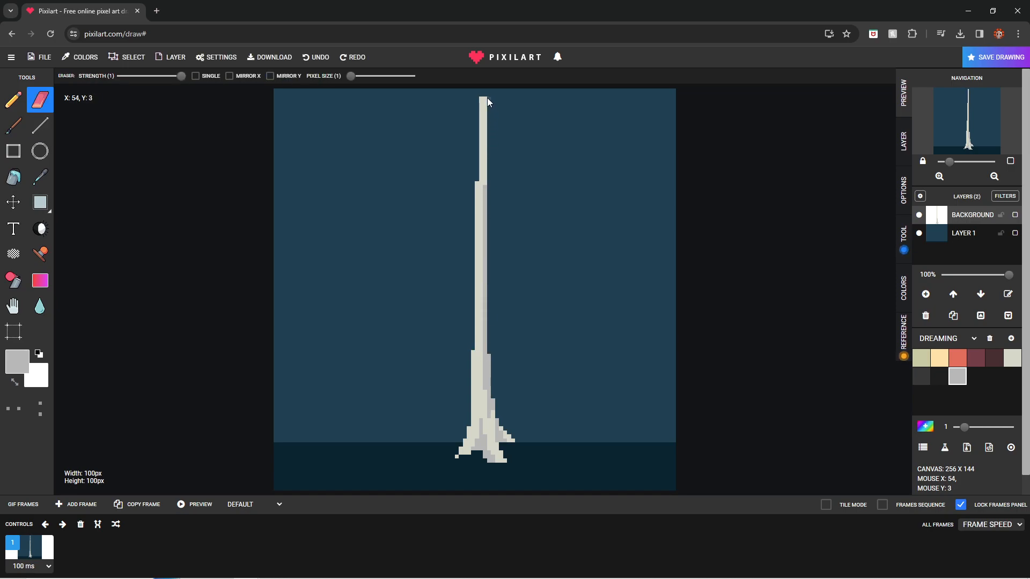
Step: Draw a forked branch on the trunk's right side and smaller branches on its left side in the light bark colour
key(b)
click(1011, 358)
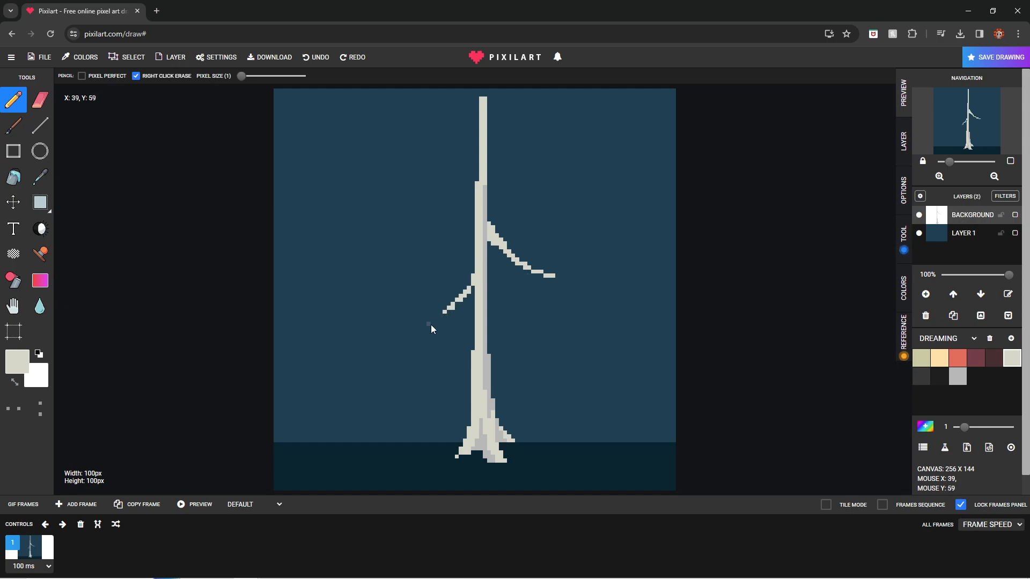
drag(514, 252, 543, 248)
click(469, 251)
right_click(470, 247)
click(472, 248)
right_click(465, 252)
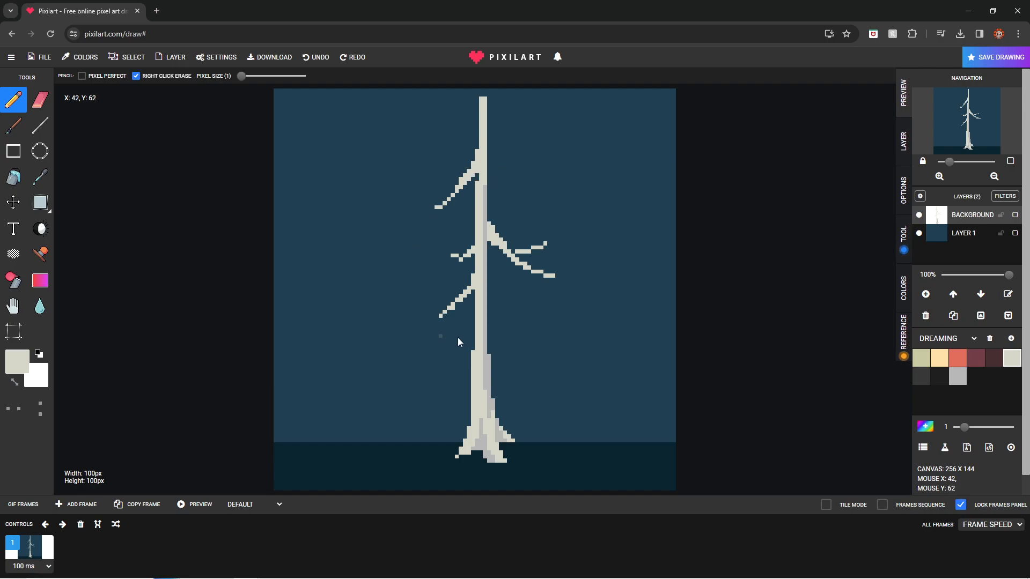
Step: Add a side twig to the upper-left branch and clean up its stray pixels
drag(426, 189, 449, 187)
right_click(454, 180)
right_click(432, 186)
drag(432, 184, 429, 182)
right_click(428, 186)
click(424, 179)
Step: Draw an upper-right branch with a split end and extend the trunk tip to the canvas's top edge
drag(488, 114, 545, 180)
mouse_move(501, 137)
mouse_down()
mouse_move(548, 182)
mouse_move(517, 160)
mouse_move(532, 183)
mouse_up()
drag(484, 95, 485, 90)
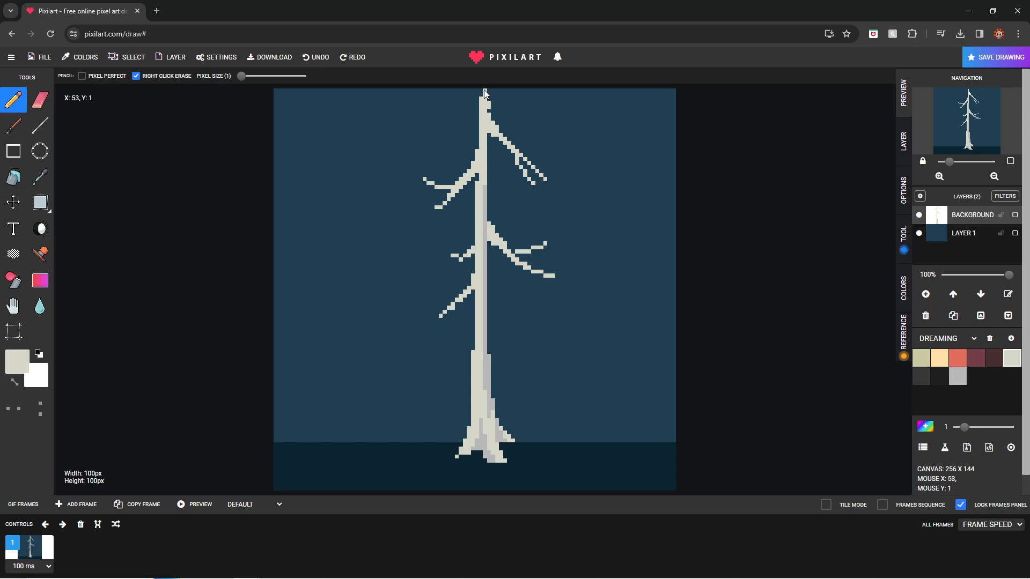
Step: Resize the canvas to 120 px high, adding the extra space above the tree
click(10, 336)
text(120)
click(625, 197)
click(628, 241)
Step: Fill the empty strip above the tree with the sampled background blue and move the light bark swatch beside the grey one
click(40, 126)
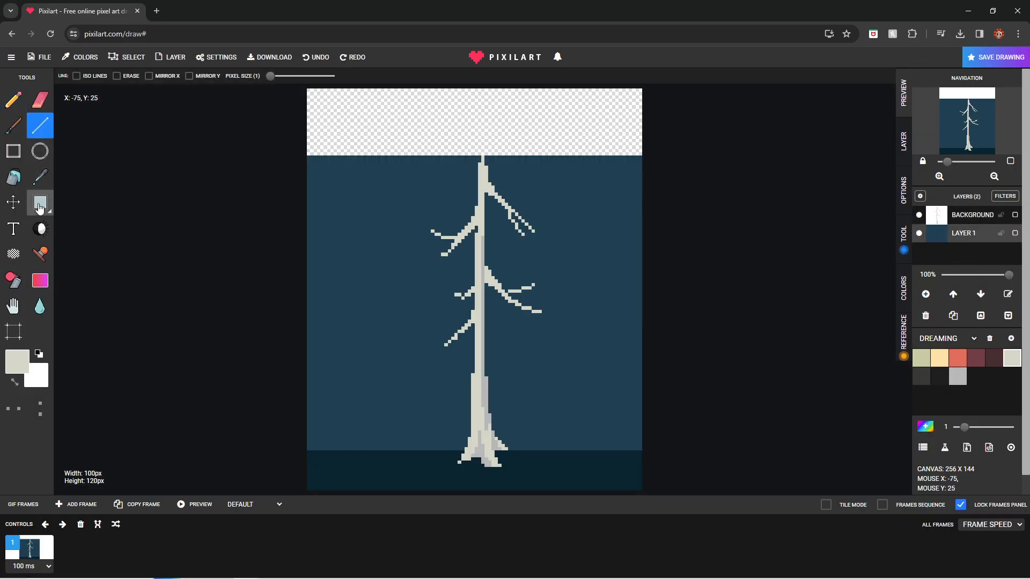
click(40, 177)
click(365, 193)
click(14, 177)
click(408, 128)
click(960, 381)
drag(1014, 363, 960, 383)
click(13, 101)
scroll(584, 253, up, 2)
scroll(584, 253, down, 1)
click(40, 125)
drag(483, 198, 488, 92)
scroll(488, 98, down, 2)
click(14, 101)
drag(483, 144, 484, 93)
click(40, 100)
key(ctrl+z)
key(ctrl+z)
key(ctrl+z)
Step: Extend the trunk upward on the Background layer and draw a long drooping branch on its upper left side
click(958, 219)
click(40, 126)
mouse_move(480, 161)
mouse_down()
mouse_move(482, 130)
mouse_move(423, 194)
mouse_up()
click(619, 426)
click(13, 101)
right_click(486, 166)
drag(486, 150, 497, 130)
right_click(488, 149)
key(ctrl+z)
key(ctrl+z)
Step: Draw a short twig at the treetop's left and a forked branch on the right side below it
mouse_move(465, 171)
mouse_down()
mouse_move(476, 160)
mouse_move(459, 174)
mouse_up()
drag(486, 142, 599, 187)
right_click(563, 185)
mouse_move(485, 146)
mouse_down()
mouse_move(538, 189)
mouse_move(485, 150)
mouse_move(557, 194)
mouse_move(536, 159)
mouse_up()
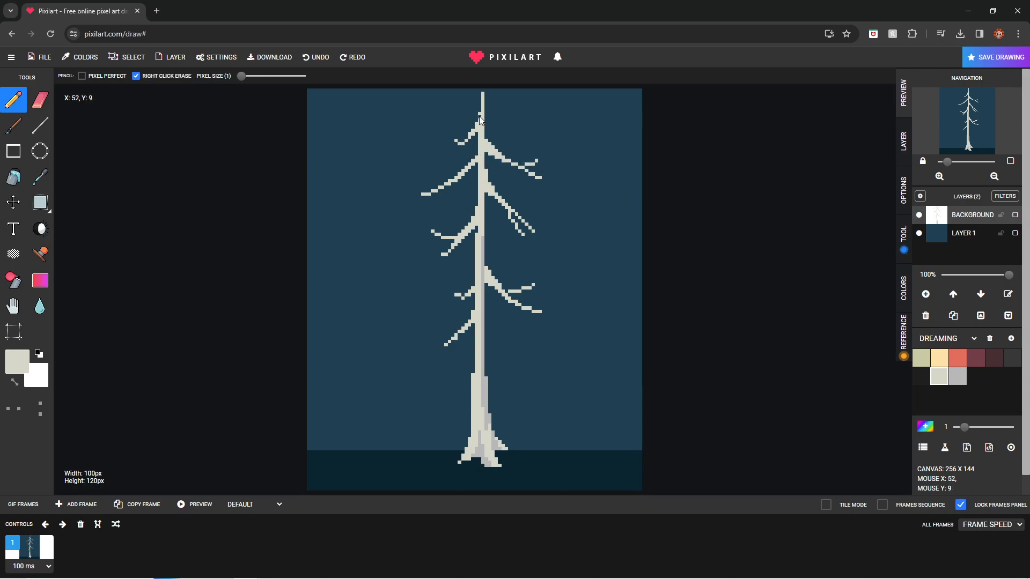
Step: Shade the underside of the forked middle-left branch and its joint with the trunk in grey
scroll(510, 238, up, 1)
click(957, 377)
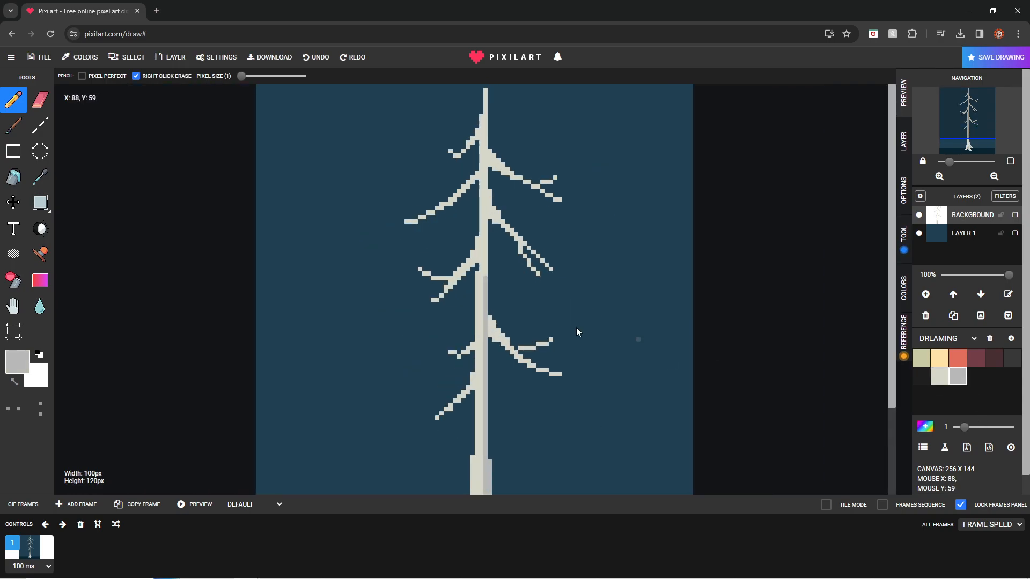
scroll(429, 294, up, 3)
drag(444, 275, 509, 221)
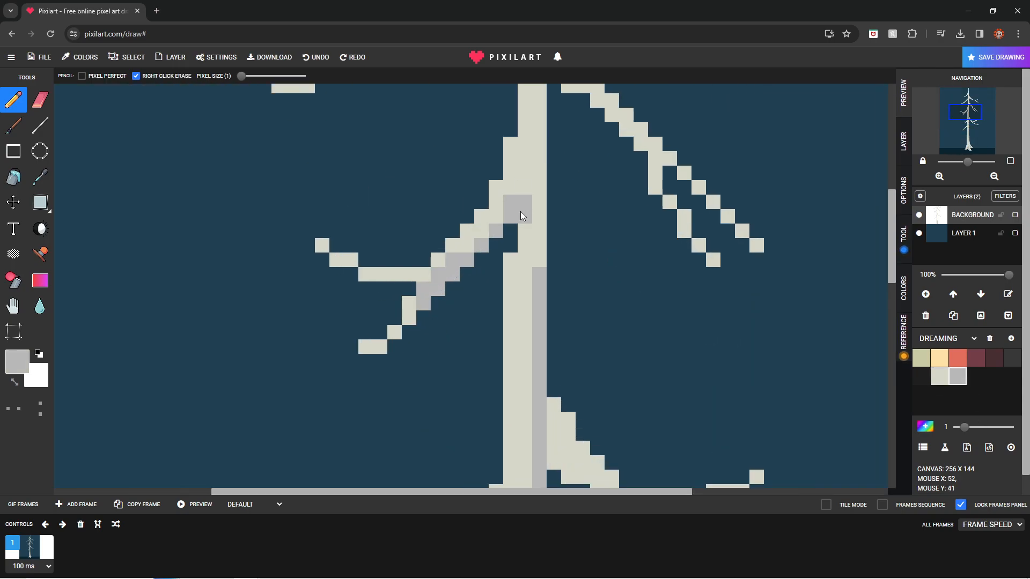
scroll(536, 202, down, 3)
Step: Shade the undersides of the two upper-right branches and the adjoining trunk edge in grey
scroll(477, 285, up, 3)
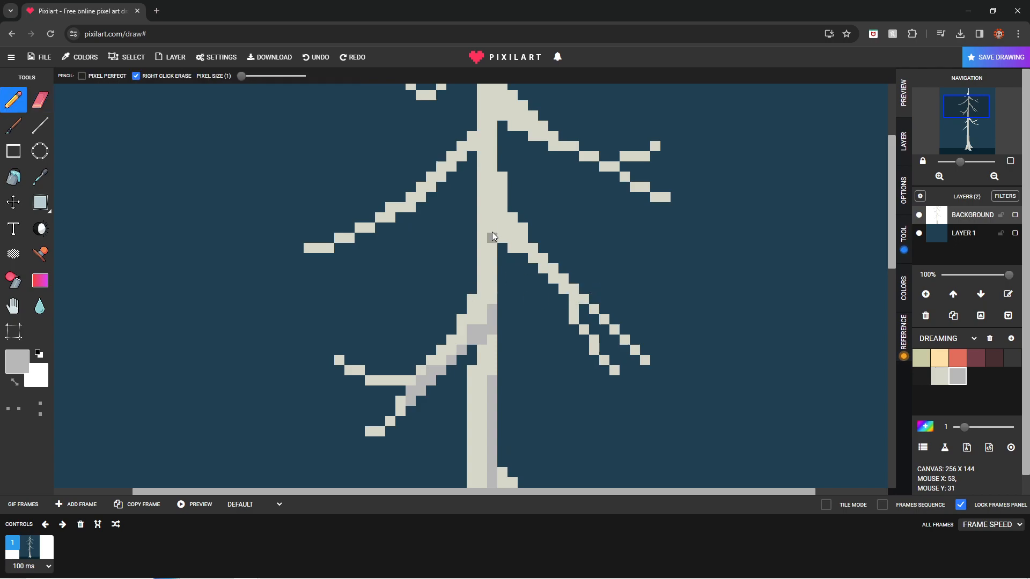
mouse_move(511, 248)
mouse_down()
mouse_move(501, 221)
mouse_move(533, 259)
mouse_move(509, 231)
mouse_up()
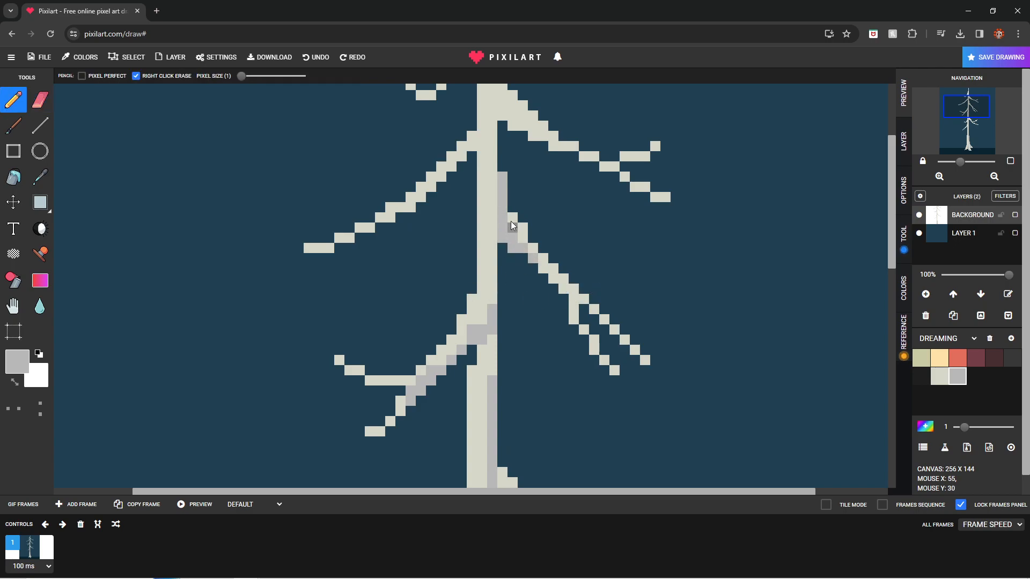
scroll(601, 278, down, 3)
scroll(456, 255, up, 3)
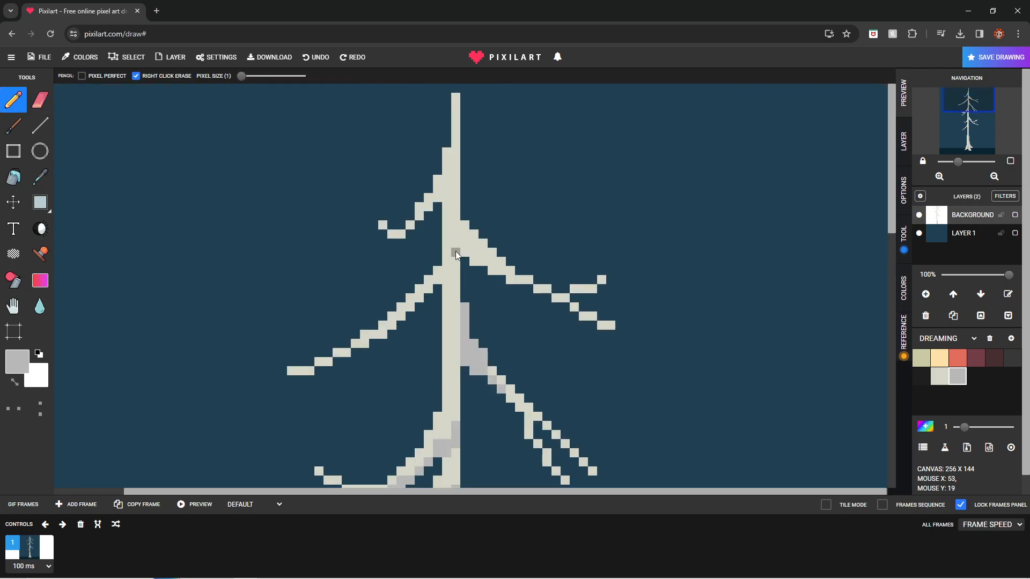
drag(453, 255, 477, 262)
scroll(504, 275, down, 3)
scroll(488, 177, up, 2)
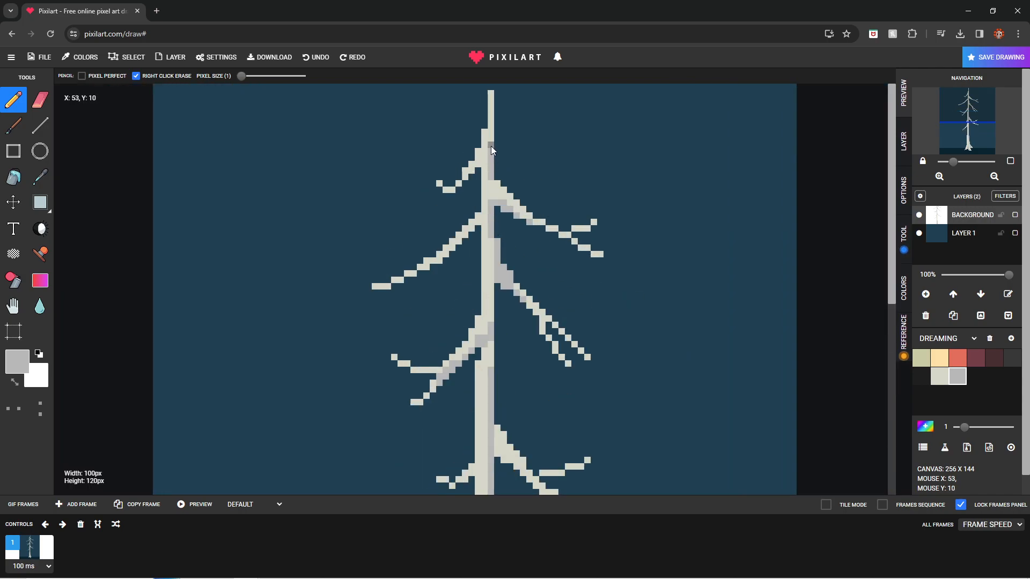
Step: Shade the underside of the topmost left branch in grey
scroll(490, 146, down, 2)
scroll(472, 228, up, 3)
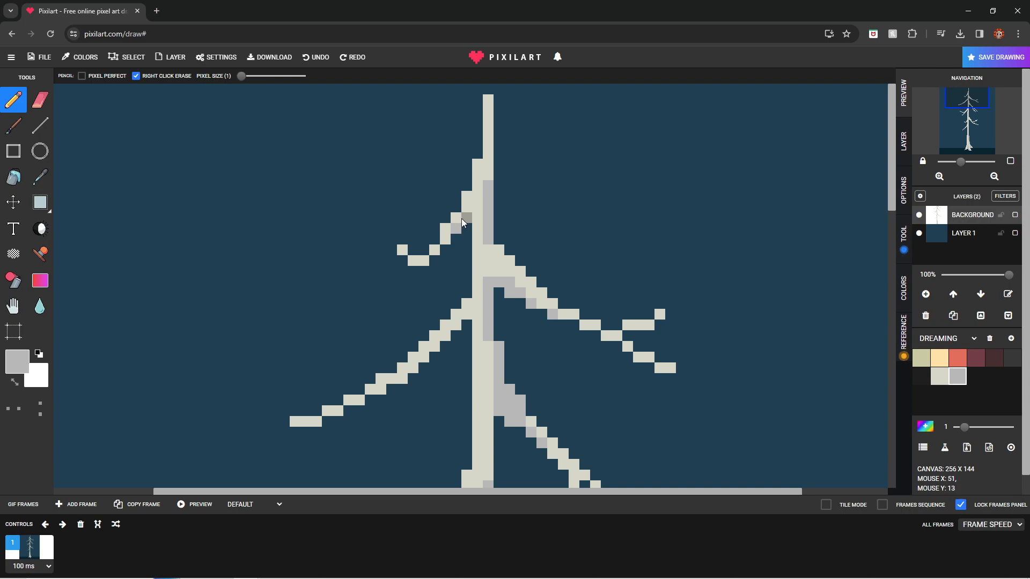
scroll(504, 237, down, 3)
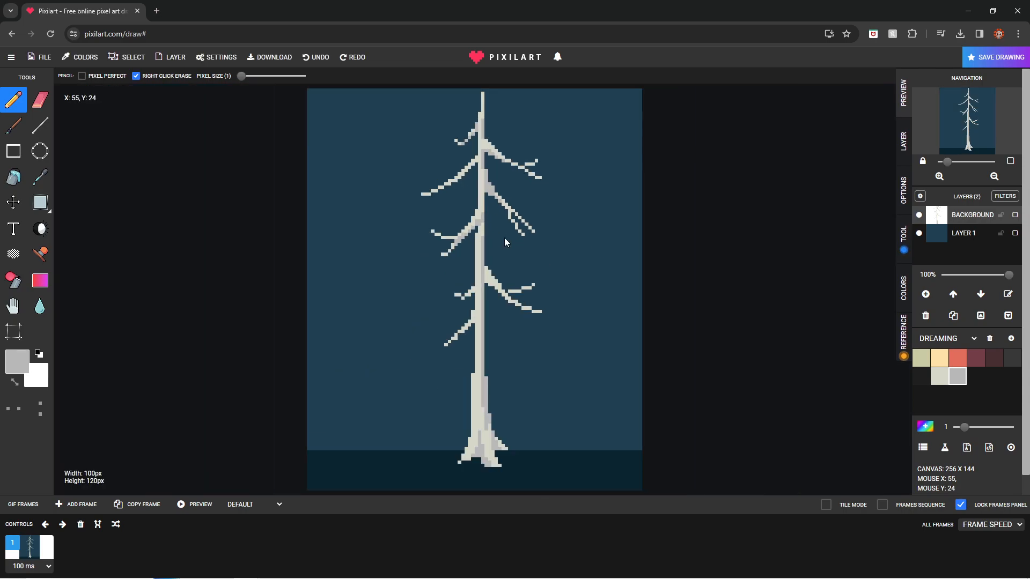
Step: Add grey shadow pixels on the trunk beside the two lowest left branches
scroll(543, 361, up, 3)
scroll(473, 318, up, 1)
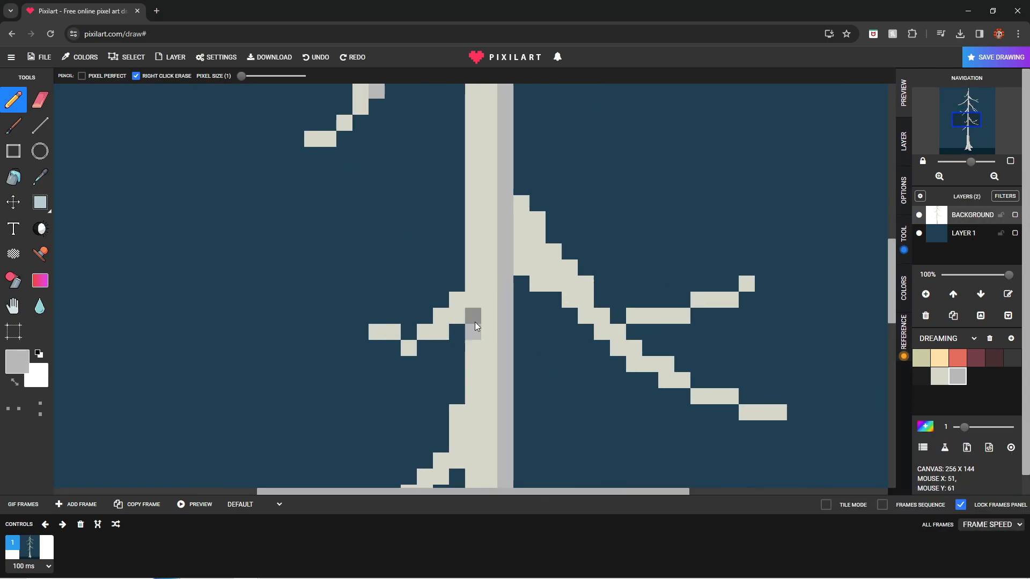
scroll(472, 328, down, 1)
scroll(477, 382, down, 2)
scroll(511, 329, up, 2)
scroll(512, 328, down, 3)
Step: Add a new layer and place it directly beneath the tree's Background layer
click(959, 363)
click(926, 295)
click(981, 294)
Step: Paint dark maroon foliage clusters behind the lower and middle branches with a 2 px pencil
click(994, 359)
scroll(429, 214, up, 1)
drag(242, 75, 244, 76)
mouse_move(445, 328)
mouse_down()
mouse_move(438, 343)
mouse_move(472, 312)
mouse_move(533, 302)
mouse_move(555, 278)
mouse_up()
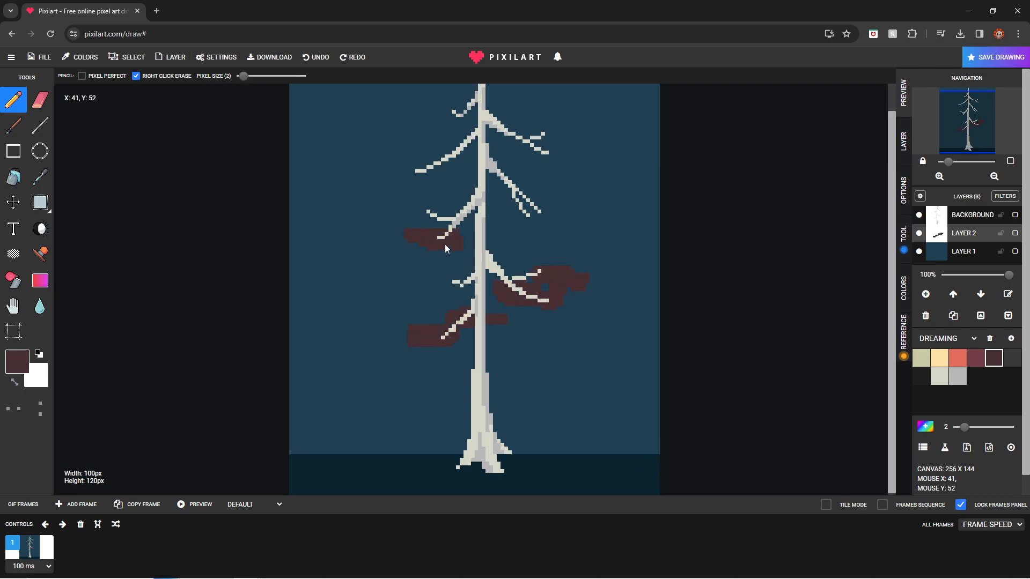
mouse_move(530, 224)
mouse_down()
mouse_move(544, 203)
mouse_move(496, 194)
mouse_up()
mouse_move(469, 330)
mouse_down()
mouse_move(411, 332)
mouse_move(423, 327)
mouse_up()
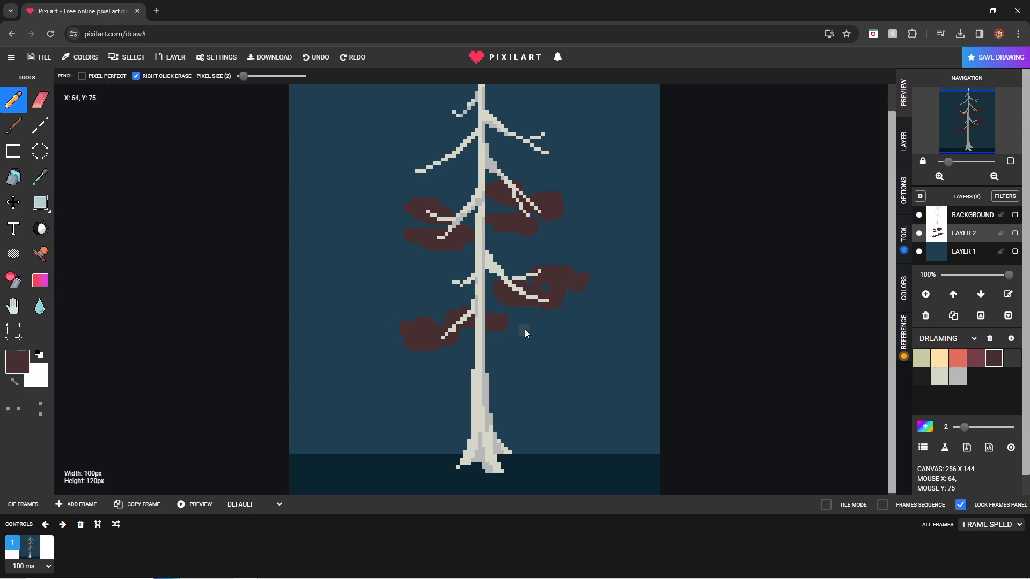
Step: Paint more dark maroon foliage behind the upper branches and treetop, filling gaps around the lower branches too
mouse_move(430, 171)
mouse_down()
mouse_move(456, 169)
mouse_move(467, 156)
mouse_move(443, 138)
mouse_move(451, 134)
mouse_move(506, 145)
mouse_move(525, 162)
mouse_move(516, 148)
mouse_move(535, 152)
mouse_up()
drag(477, 192, 460, 196)
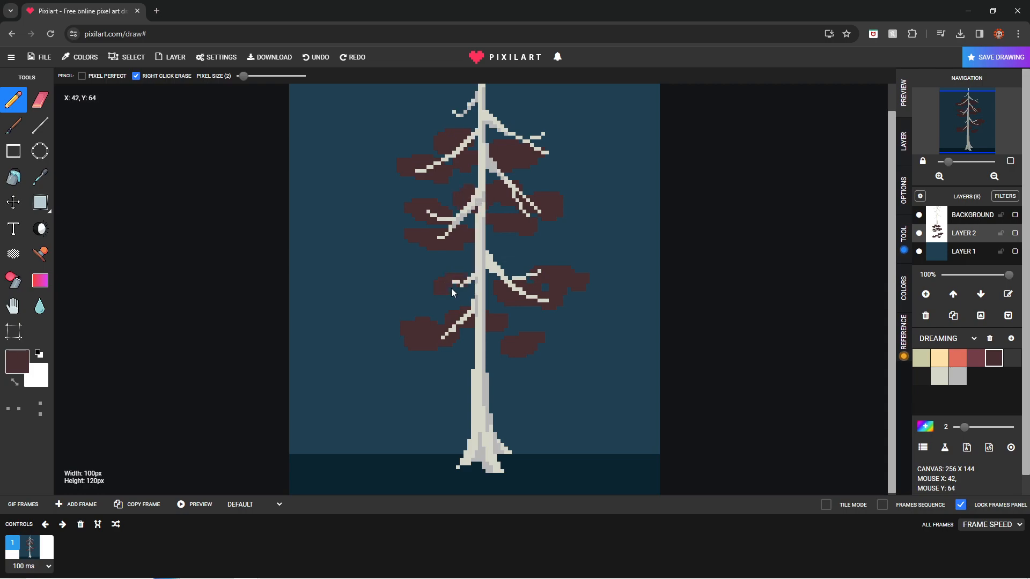
scroll(463, 194, down, 1)
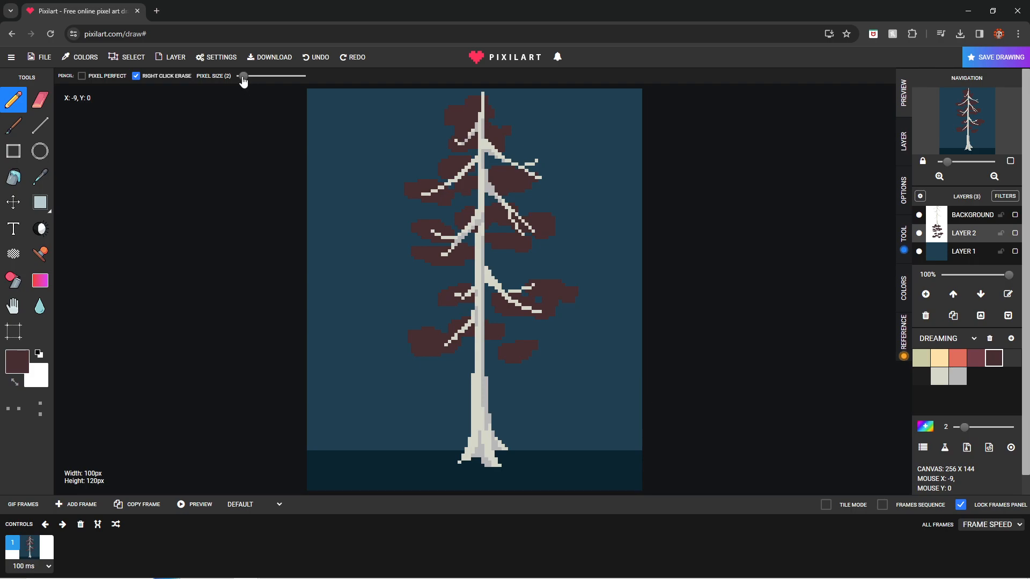
Step: Set the pencil to 1 px and add small loose leaf clumps around the lowest foliage clusters
drag(244, 78, 240, 79)
scroll(392, 267, up, 5)
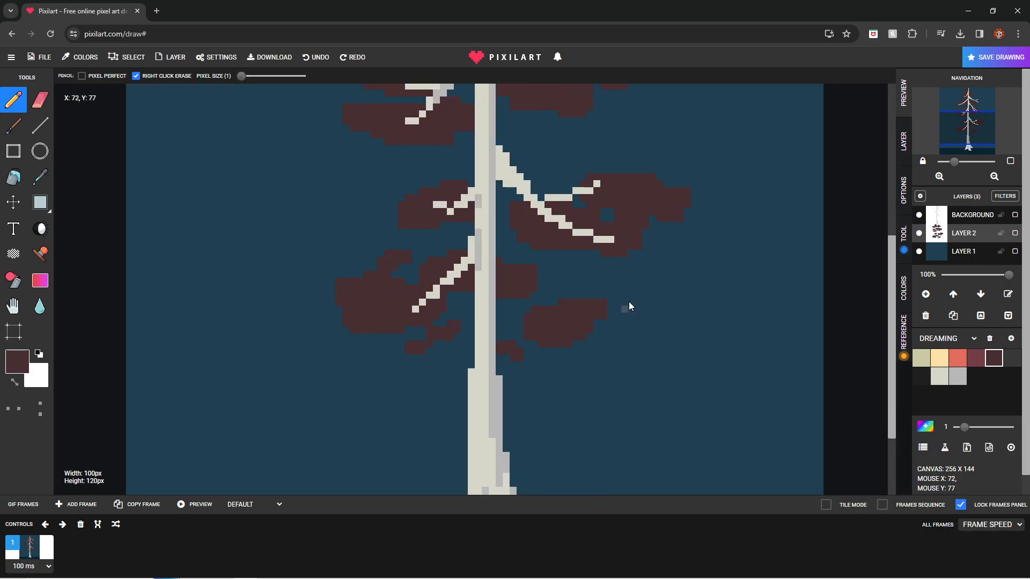
drag(584, 263, 649, 253)
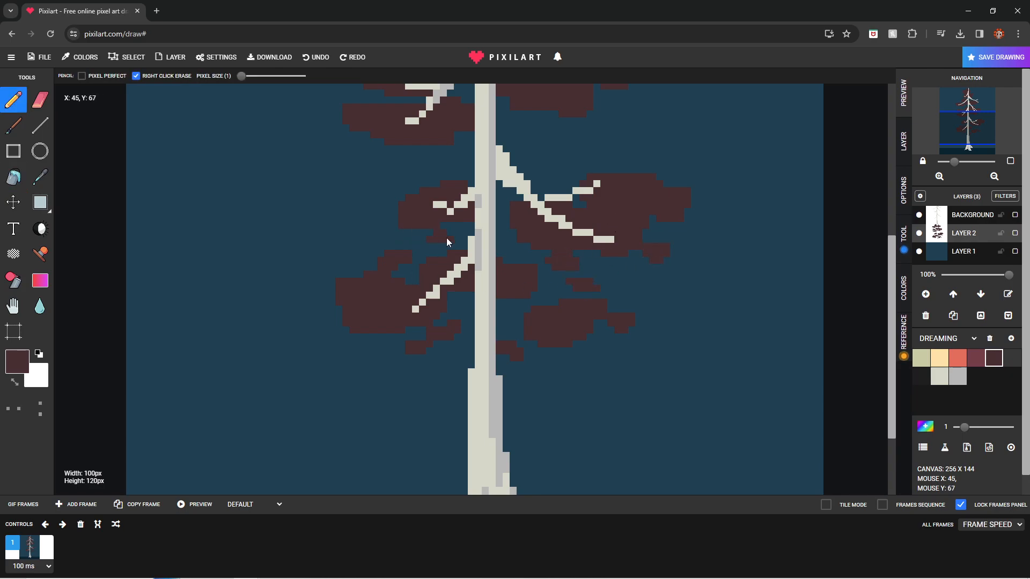
scroll(440, 162, down, 2)
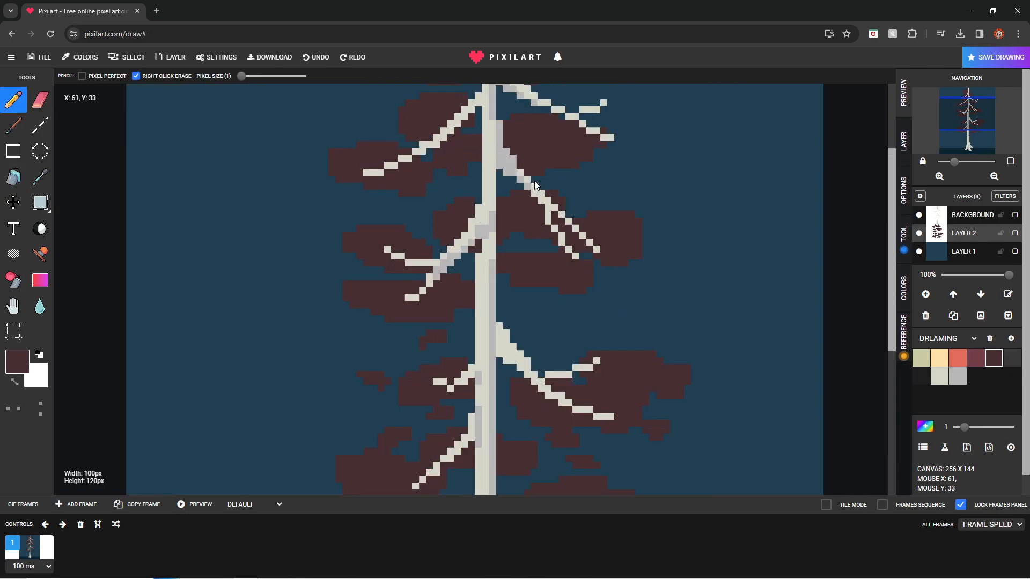
Step: Add small dark maroon leaf clumps around the middle and upper foliage on both sides of the trunk
scroll(562, 361, up, 5)
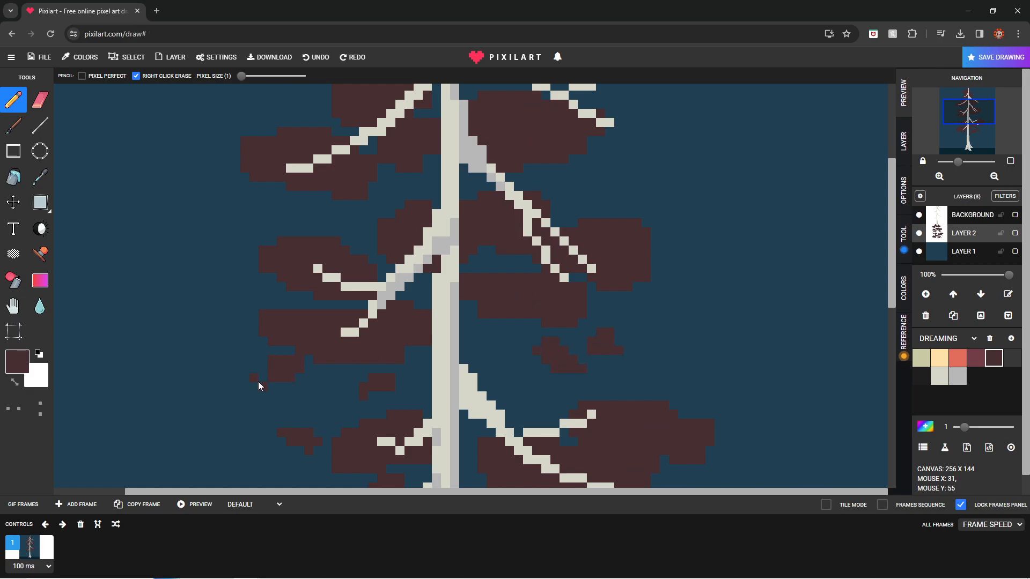
scroll(578, 203, down, 1)
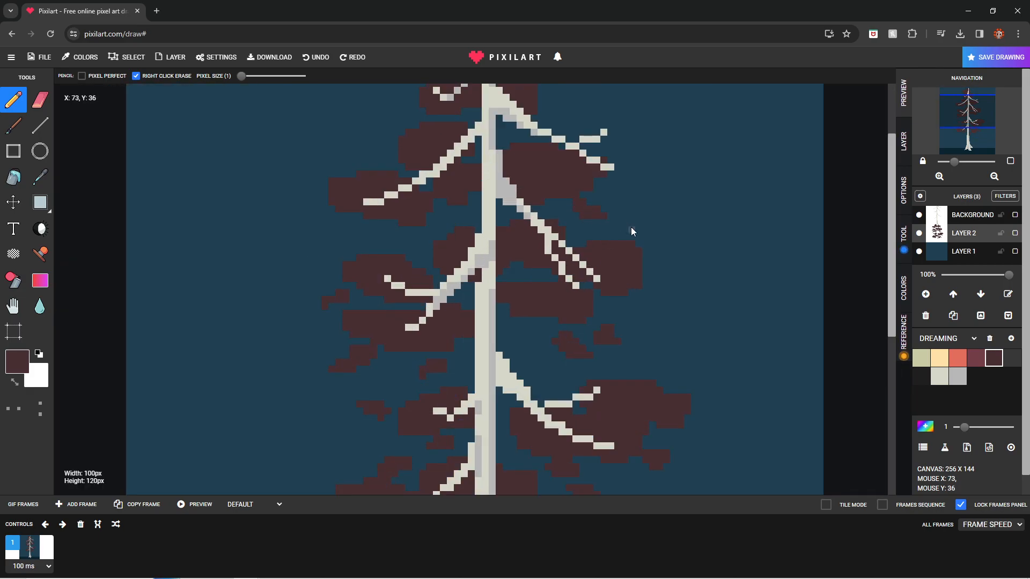
scroll(626, 223, down, 2)
scroll(365, 327, up, 2)
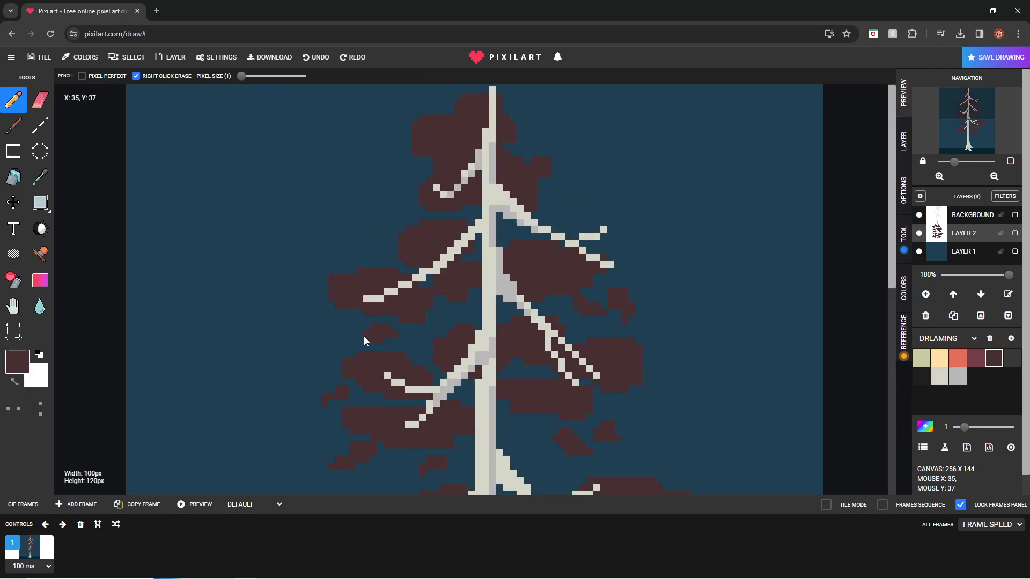
scroll(412, 344, down, 2)
scroll(540, 337, up, 2)
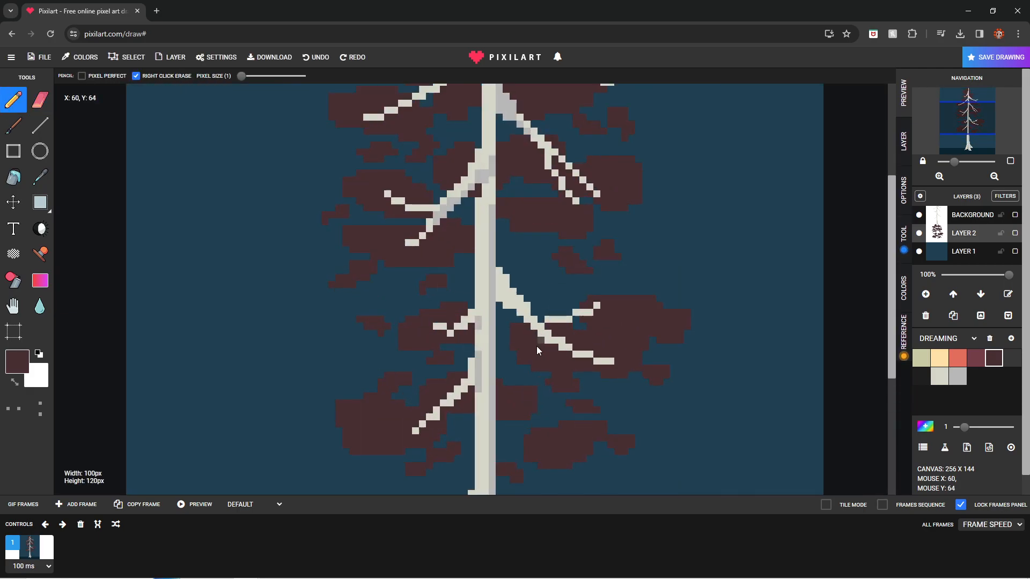
Step: Add dark maroon leaf clumps around the lower right foliage and next to the trunk
scroll(620, 291, down, 1)
drag(632, 296, 611, 288)
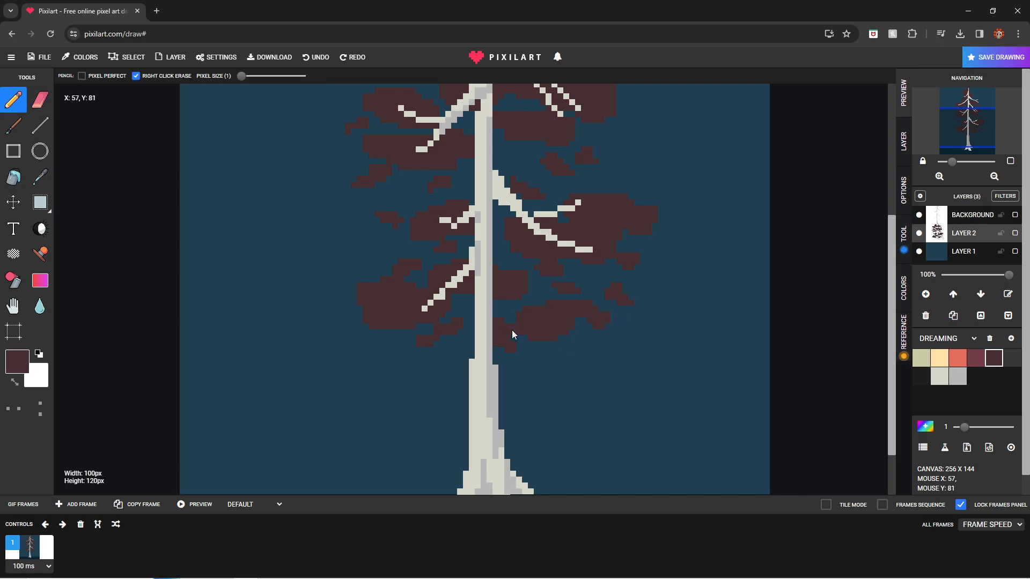
scroll(469, 347, down, 3)
Step: Add small dark maroon leaf clumps along both edges of the treetop and upper foliage
scroll(490, 301, up, 4)
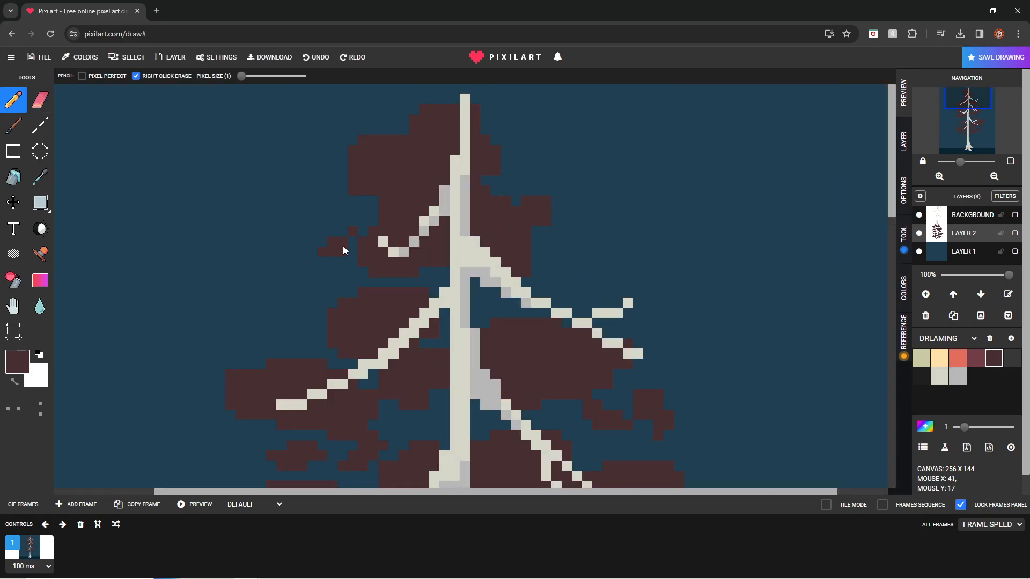
drag(287, 341, 281, 323)
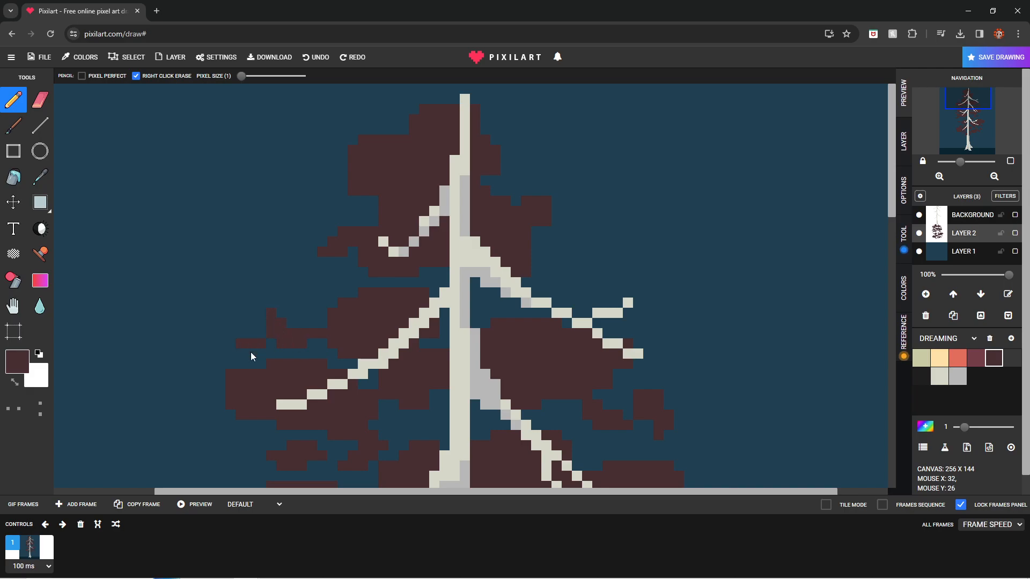
scroll(243, 346, down, 3)
scroll(309, 306, up, 3)
scroll(468, 295, down, 3)
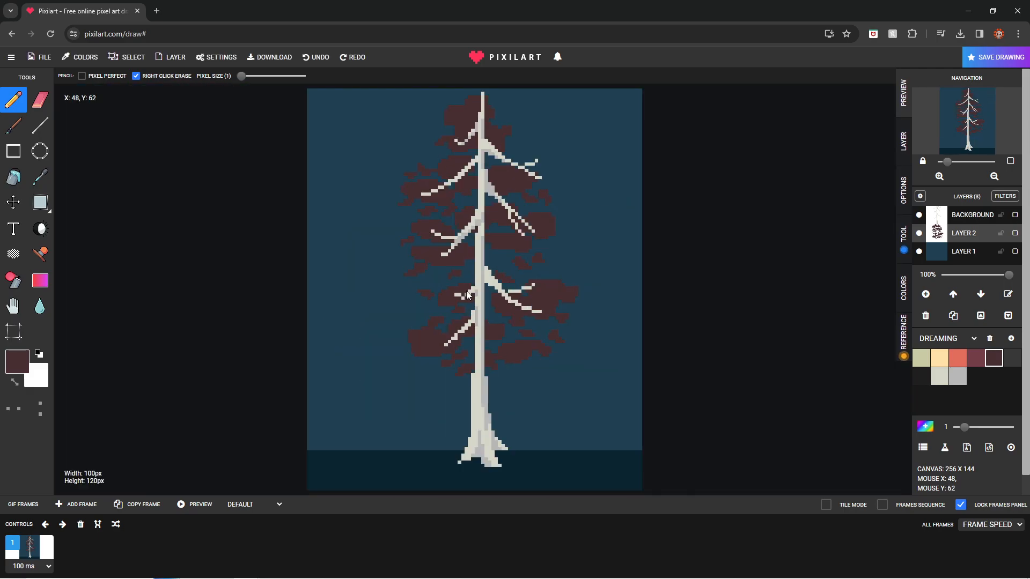
scroll(538, 182, up, 3)
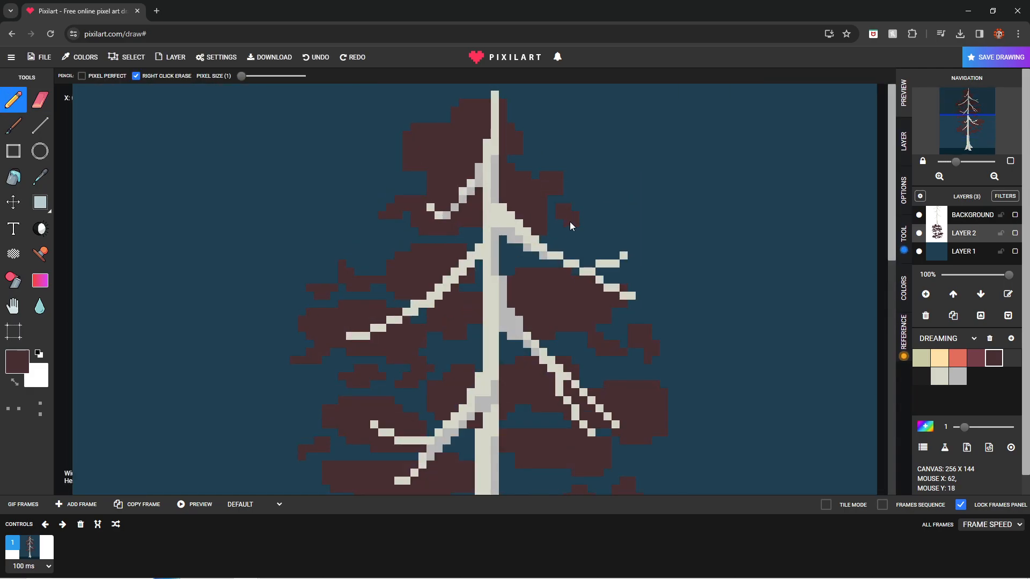
scroll(572, 221, down, 3)
Step: Add another layer above the tree's Background layer and choose the lighter maroon swatch
click(926, 294)
click(975, 358)
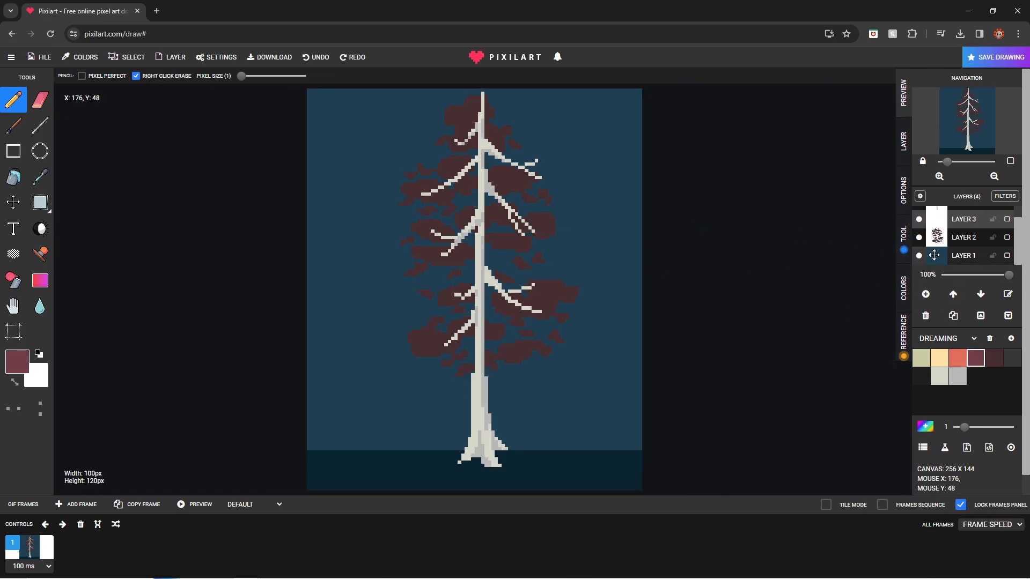
click(953, 294)
Step: Paint large lighter maroon clumps over the middle foliage on both sides of the trunk with a 2-pixel pencil
scroll(556, 311, up, 3)
drag(242, 77, 243, 76)
mouse_move(545, 293)
mouse_down()
mouse_move(576, 274)
mouse_move(546, 300)
mouse_up()
mouse_move(475, 319)
mouse_down()
mouse_move(546, 373)
mouse_move(557, 356)
mouse_move(563, 381)
mouse_move(584, 331)
mouse_move(618, 343)
mouse_up()
drag(475, 252, 410, 272)
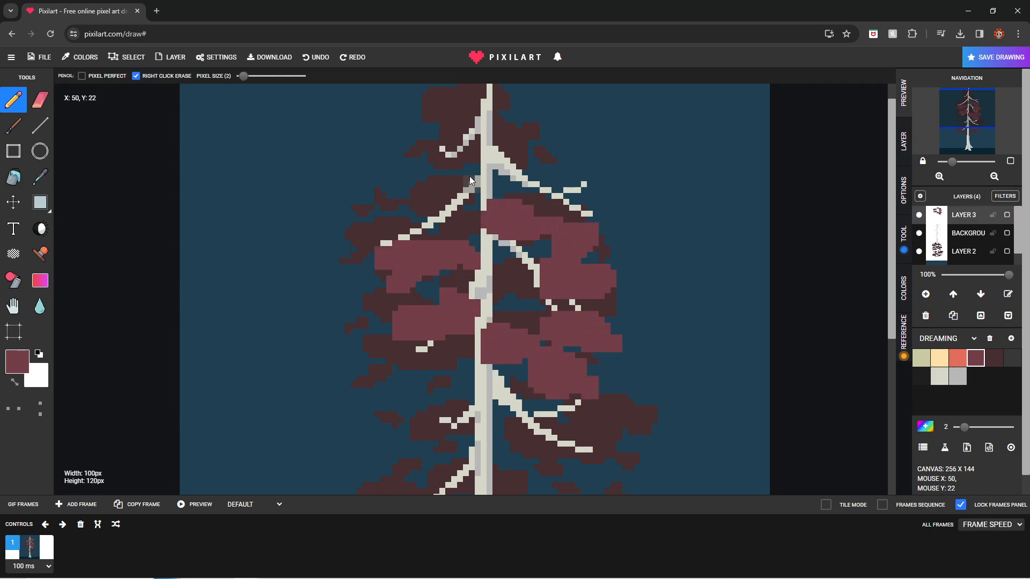
Step: Paint lighter maroon clumps over the lower foliage on both sides, crossing the front of the trunk
scroll(466, 204, down, 1)
scroll(455, 300, up, 1)
drag(445, 279, 395, 245)
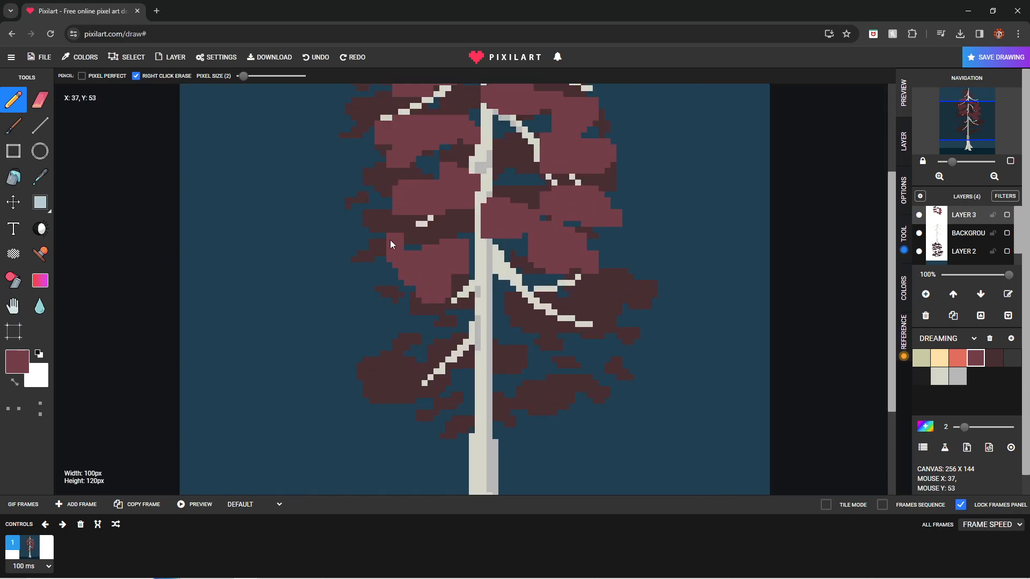
mouse_move(506, 355)
mouse_down()
mouse_move(536, 366)
mouse_move(555, 339)
mouse_move(593, 330)
mouse_up()
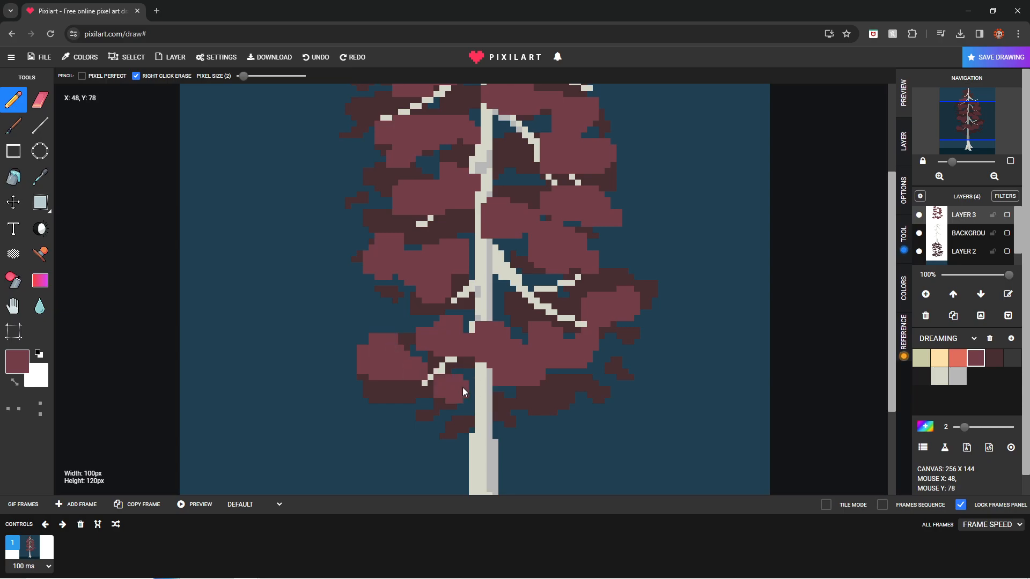
Step: Cover the upper foliage and treetop with large lighter maroon clumps that partly hide the trunk
scroll(607, 369, down, 1)
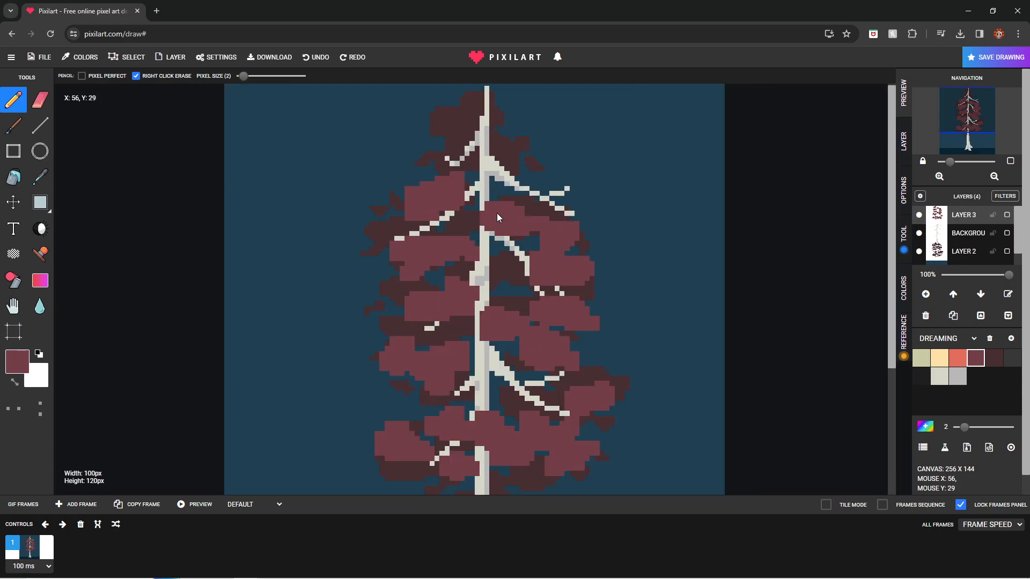
scroll(500, 213, up, 1)
scroll(442, 243, down, 1)
scroll(441, 242, up, 1)
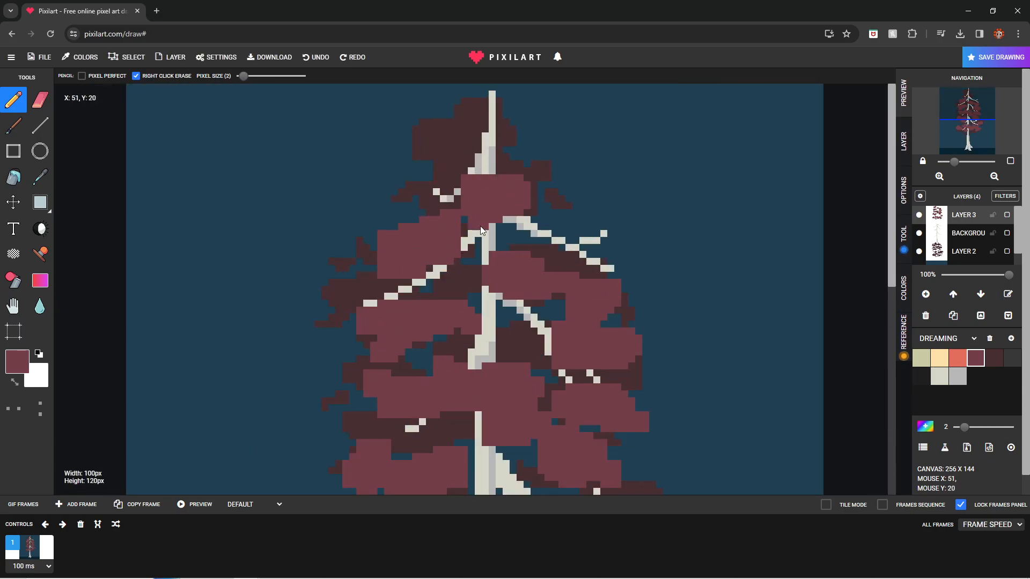
drag(456, 152, 469, 147)
drag(481, 108, 508, 129)
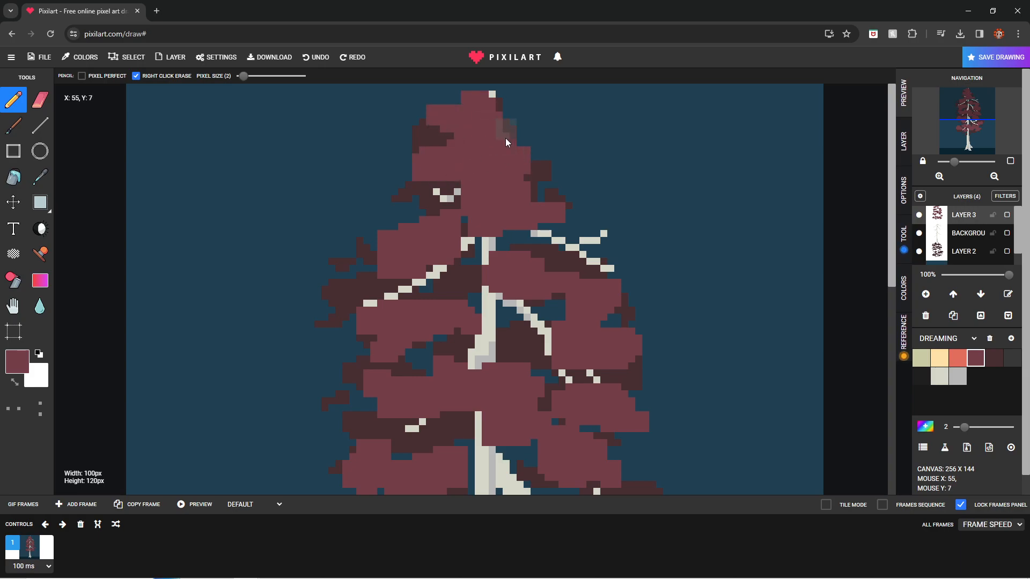
scroll(466, 213, down, 1)
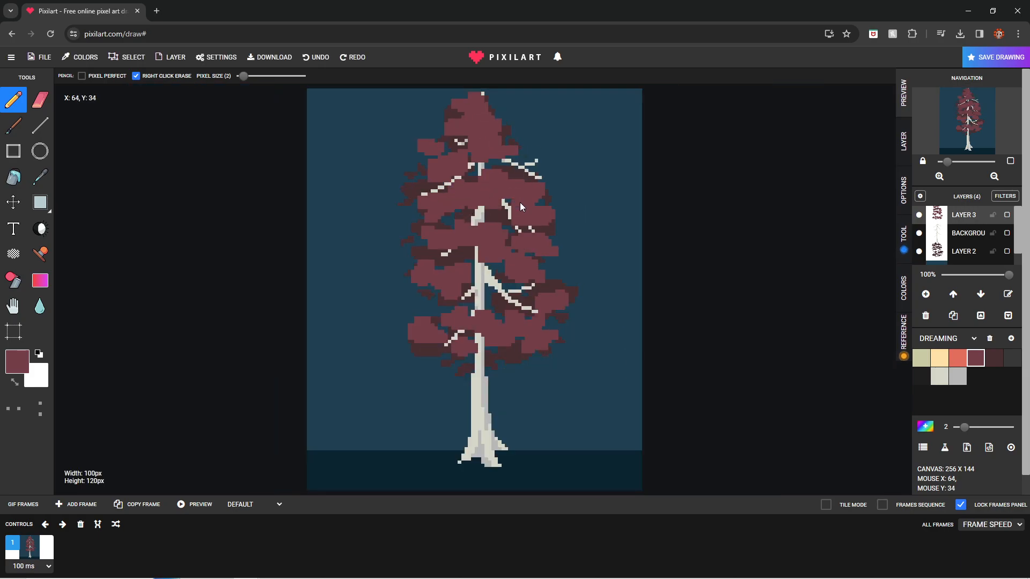
Step: Add small lighter maroon leaf clumps around the lower foliage edges on both sides with a 1-pixel pencil
scroll(429, 349, up, 3)
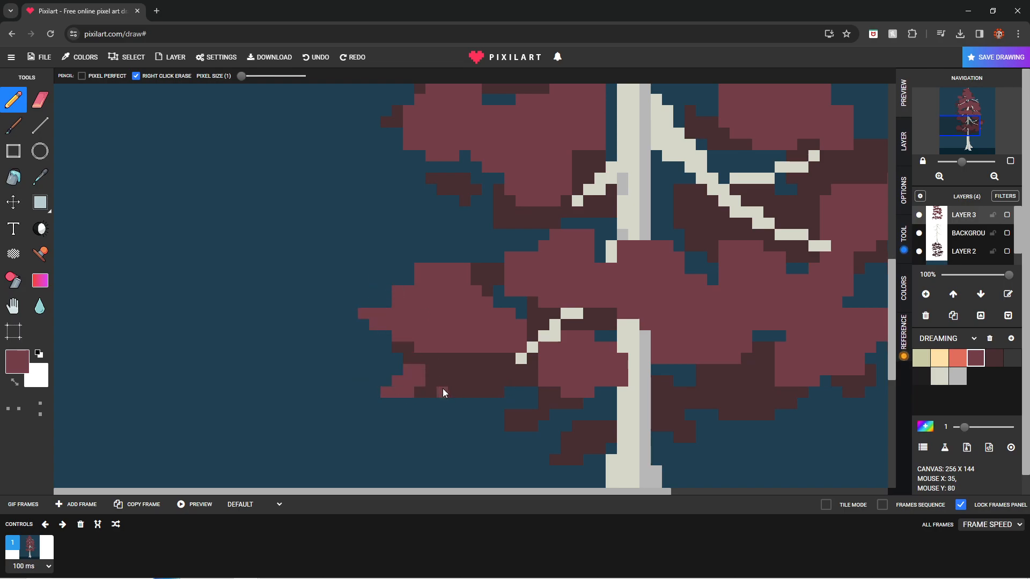
scroll(441, 393, down, 2)
scroll(499, 336, up, 2)
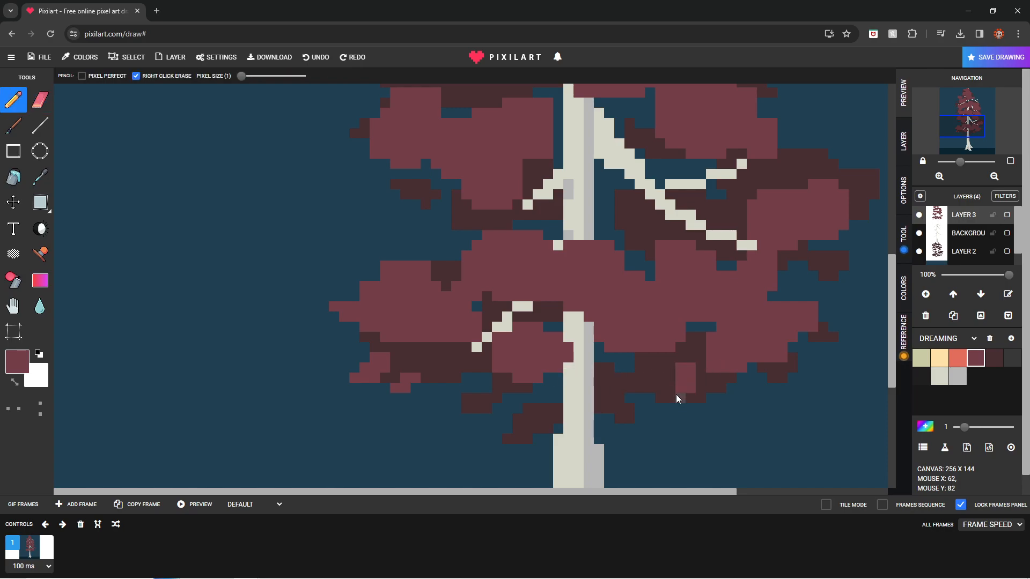
scroll(596, 272, up, 2)
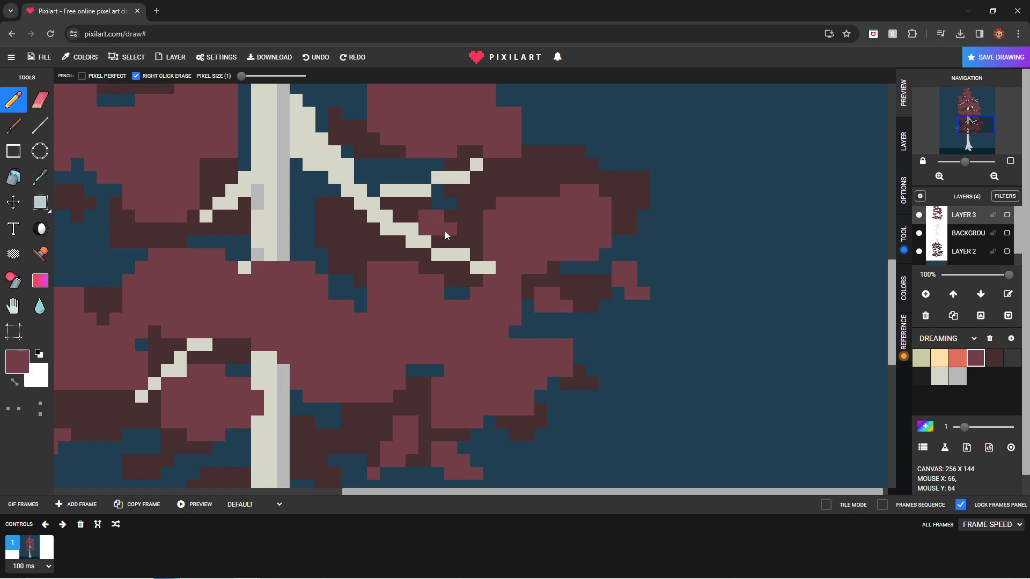
scroll(454, 232, down, 3)
scroll(384, 292, up, 3)
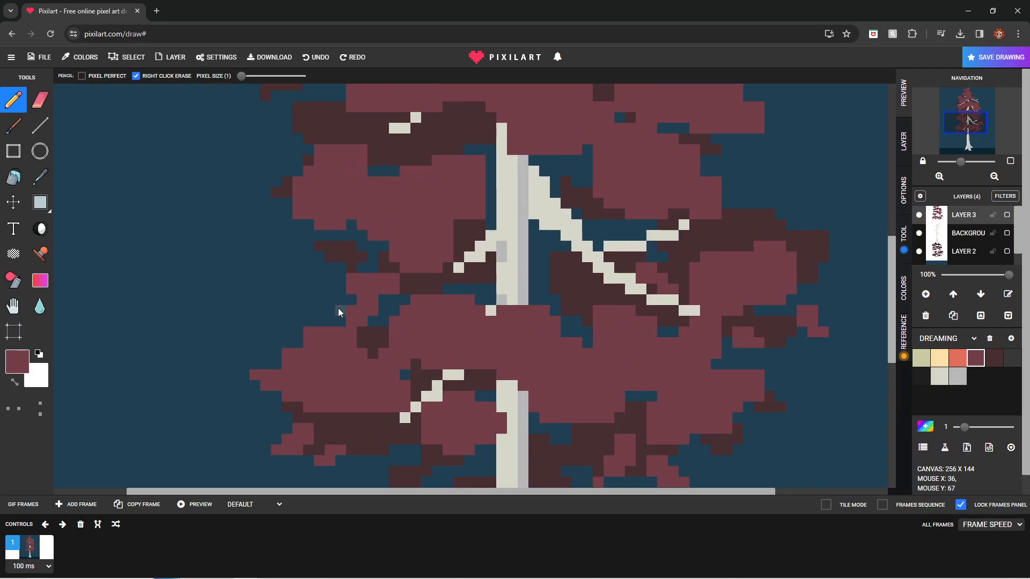
Step: Add small lighter maroon leaf clumps along both edges of the middle foliage and beside the trunk
scroll(329, 290, down, 3)
scroll(443, 214, up, 3)
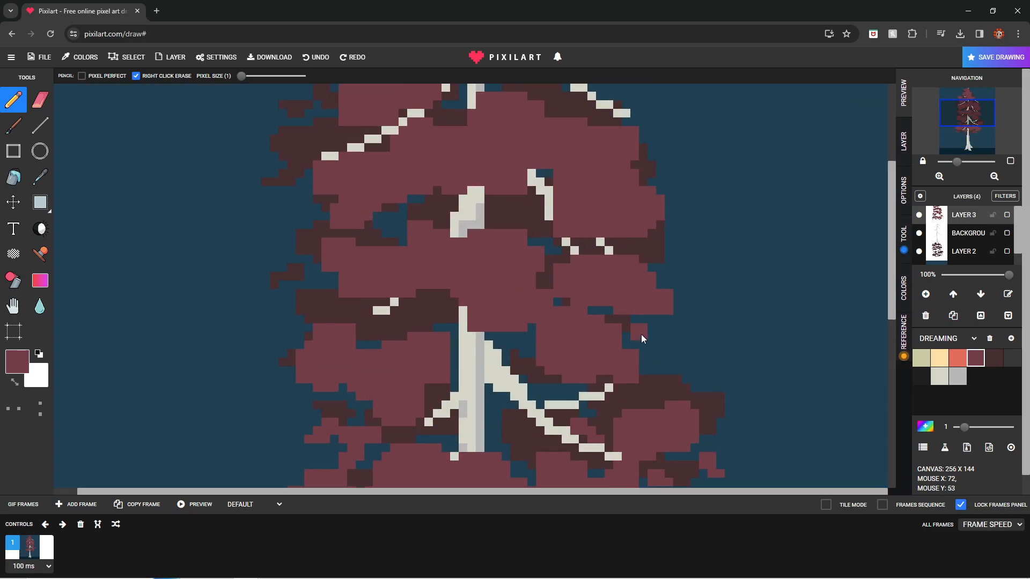
scroll(393, 310, down, 3)
scroll(385, 309, up, 3)
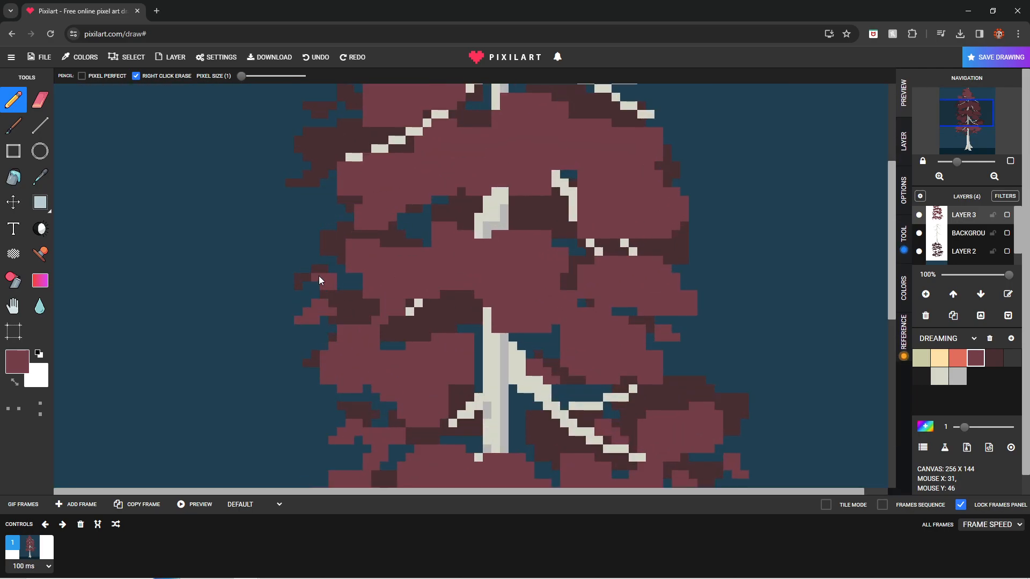
scroll(378, 294, down, 2)
scroll(543, 313, up, 3)
scroll(501, 256, down, 3)
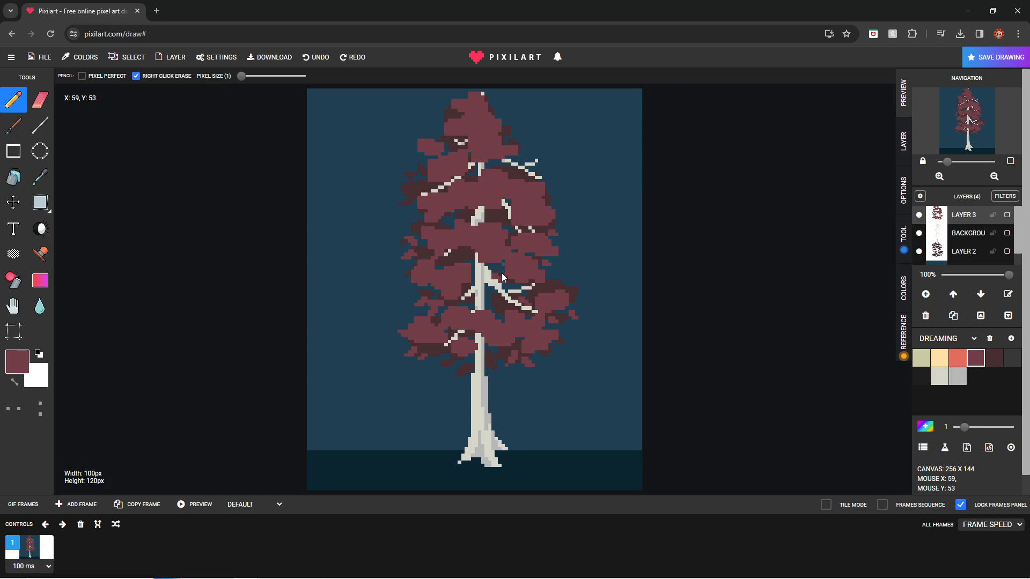
Step: Add small lighter maroon leaf clumps to the upper left foliage edge and around the upper right branch
scroll(464, 307, up, 4)
scroll(482, 207, down, 3)
scroll(494, 247, up, 4)
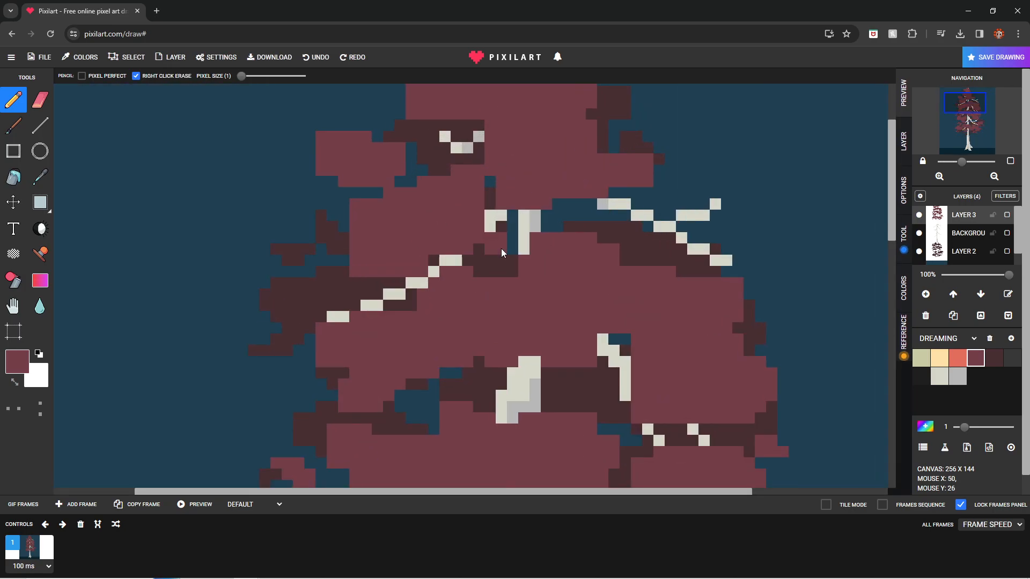
drag(315, 263, 331, 268)
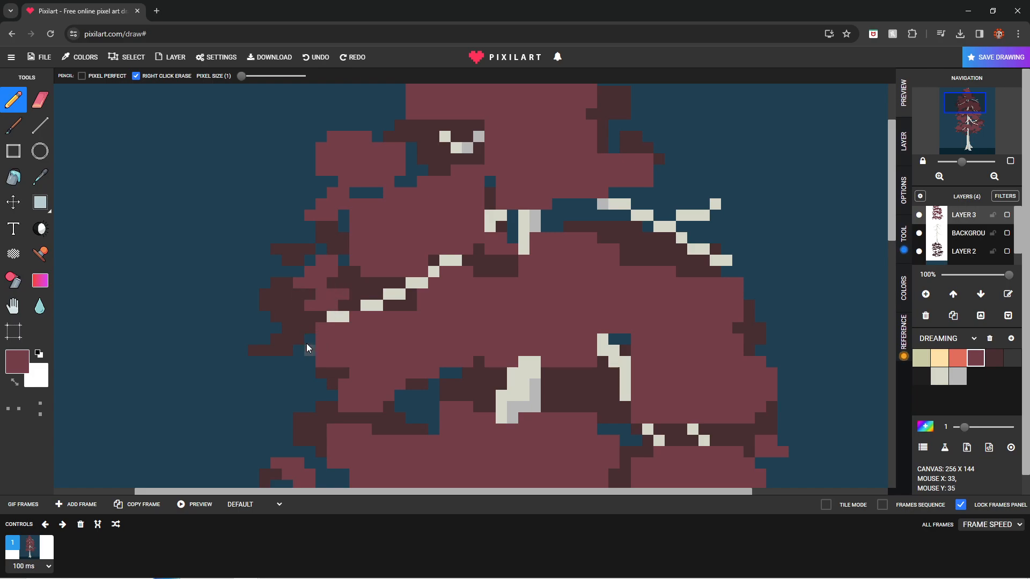
scroll(253, 339, down, 3)
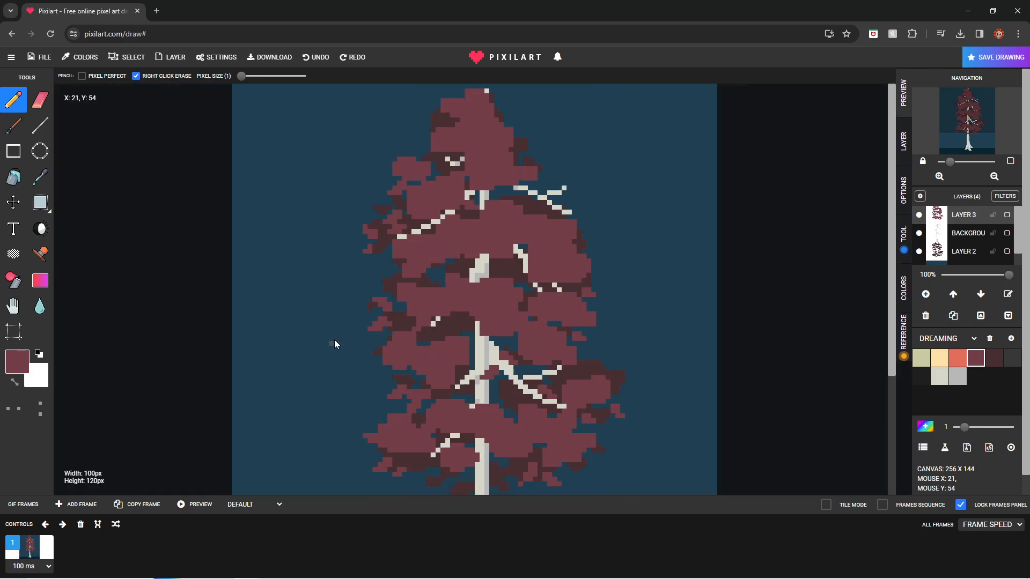
scroll(430, 364, up, 4)
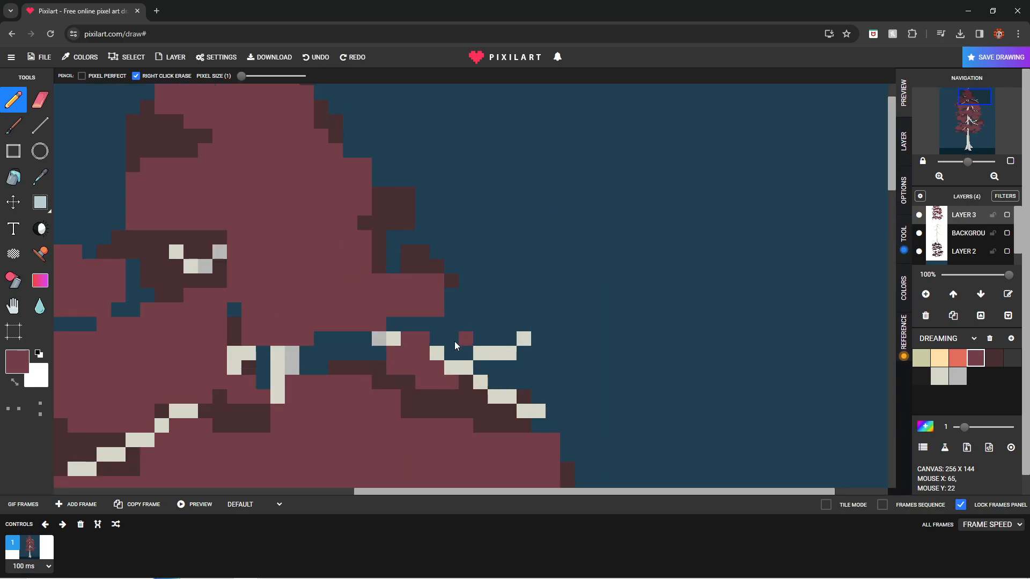
scroll(537, 295, down, 3)
scroll(591, 251, down, 2)
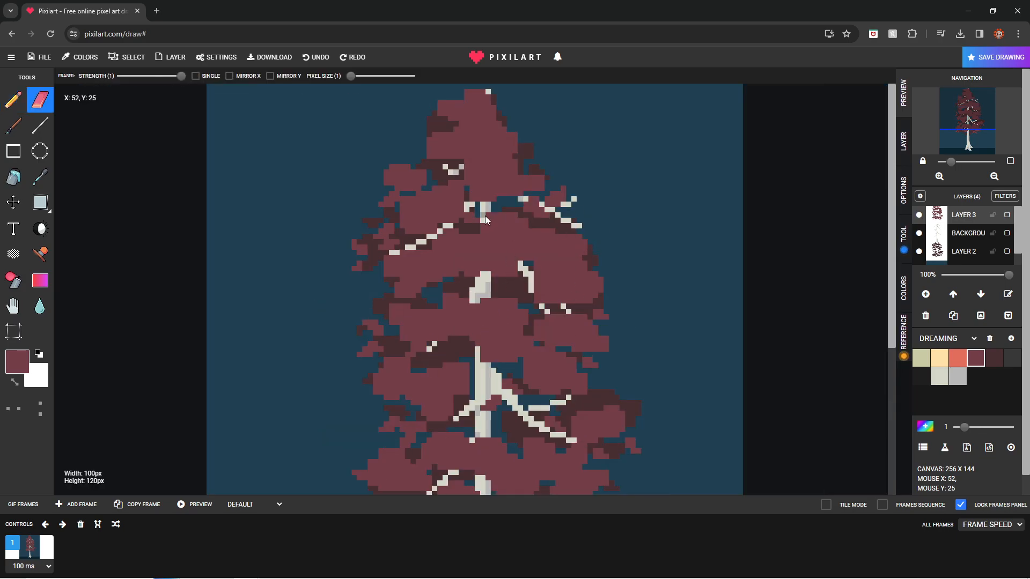
scroll(536, 279, down, 1)
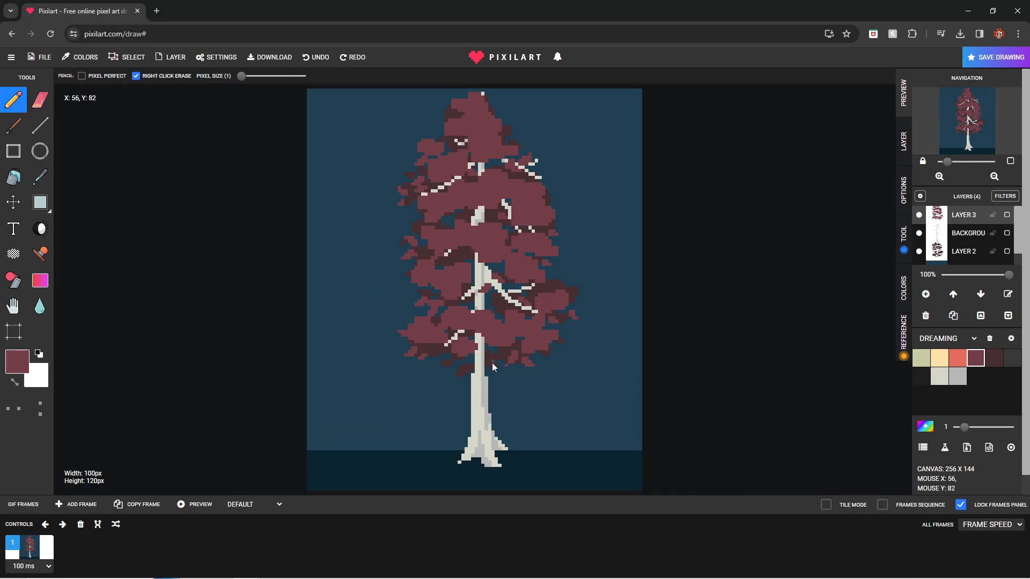
Step: Extend the treetop's left edge with a small lighter maroon leaf clump
scroll(493, 362, up, 3)
scroll(463, 303, down, 3)
key(e)
scroll(600, 256, down, 2)
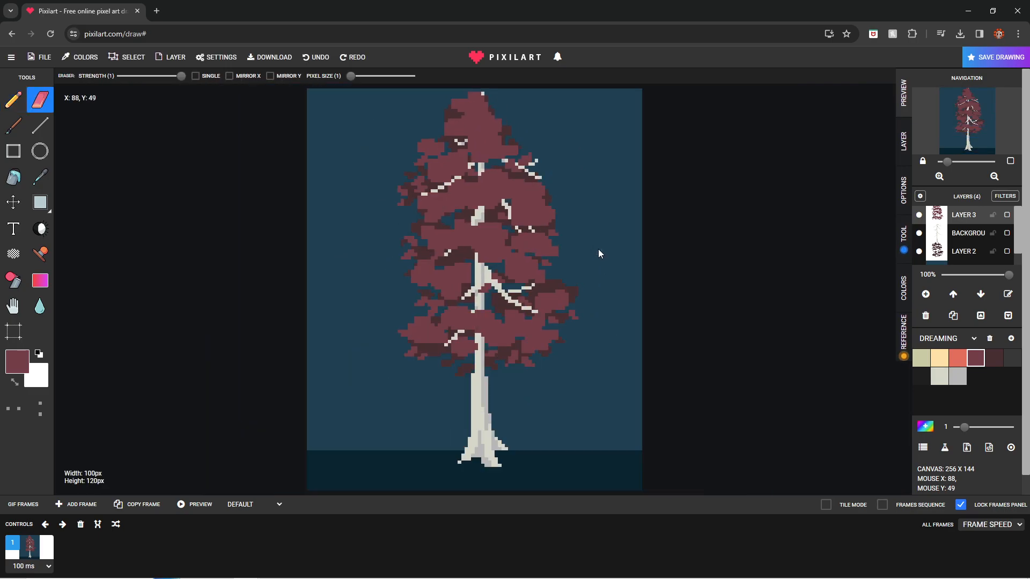
scroll(470, 301, up, 4)
scroll(547, 205, down, 3)
scroll(442, 157, up, 3)
key(b)
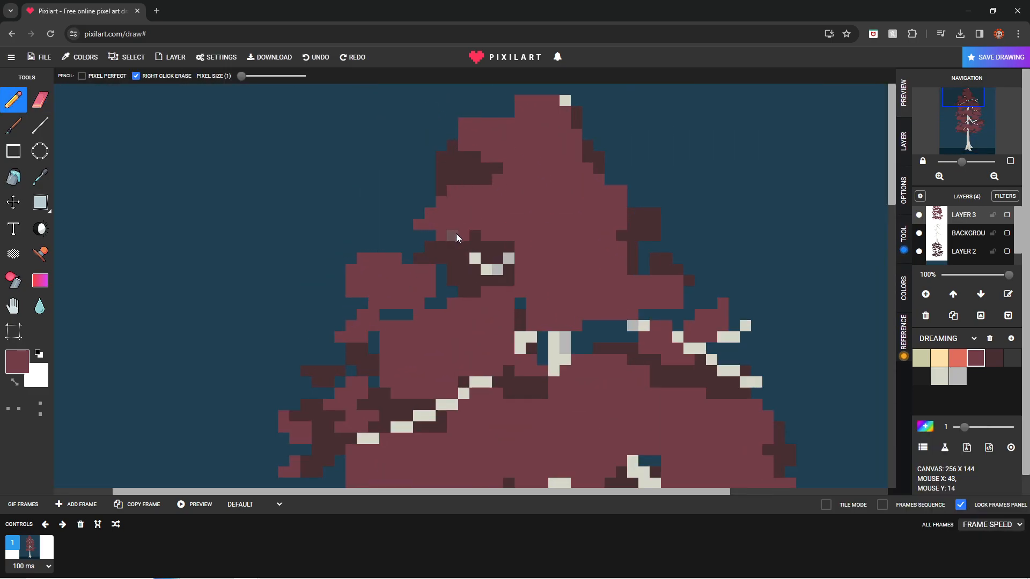
Step: Break up the treetop's outline by erasing lighter maroon pixels and adding small pointed leaf clumps on its edges
key(e)
drag(454, 227, 462, 236)
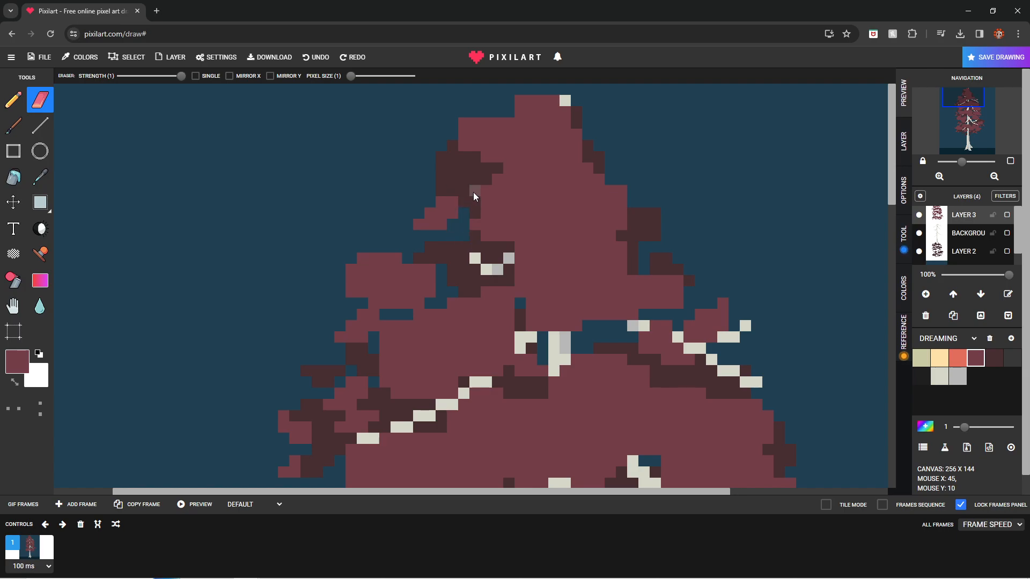
key(b)
drag(441, 179, 432, 172)
key(e)
key(b)
key(e)
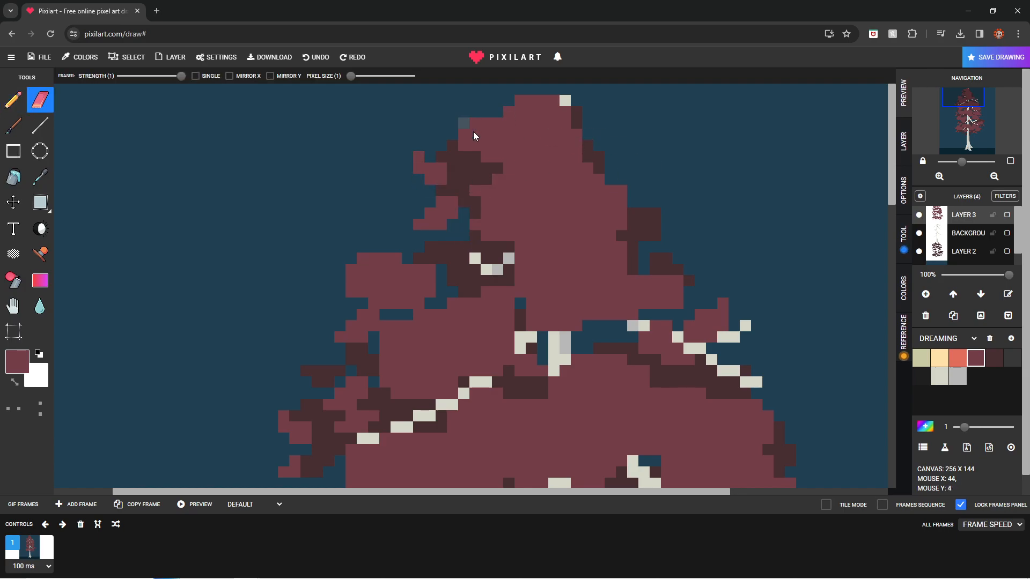
key(b)
scroll(596, 186, down, 3)
scroll(596, 186, up, 3)
Step: Draw six small sample leaf clump shapes in lighter maroon on the empty background left of the treetop
drag(288, 207, 239, 235)
click(340, 210)
drag(337, 230, 320, 252)
drag(400, 236, 416, 207)
drag(462, 236, 512, 221)
mouse_move(576, 204)
mouse_down()
mouse_move(575, 222)
mouse_move(545, 237)
mouse_up()
mouse_move(167, 219)
mouse_down()
mouse_move(153, 209)
mouse_move(140, 236)
mouse_up()
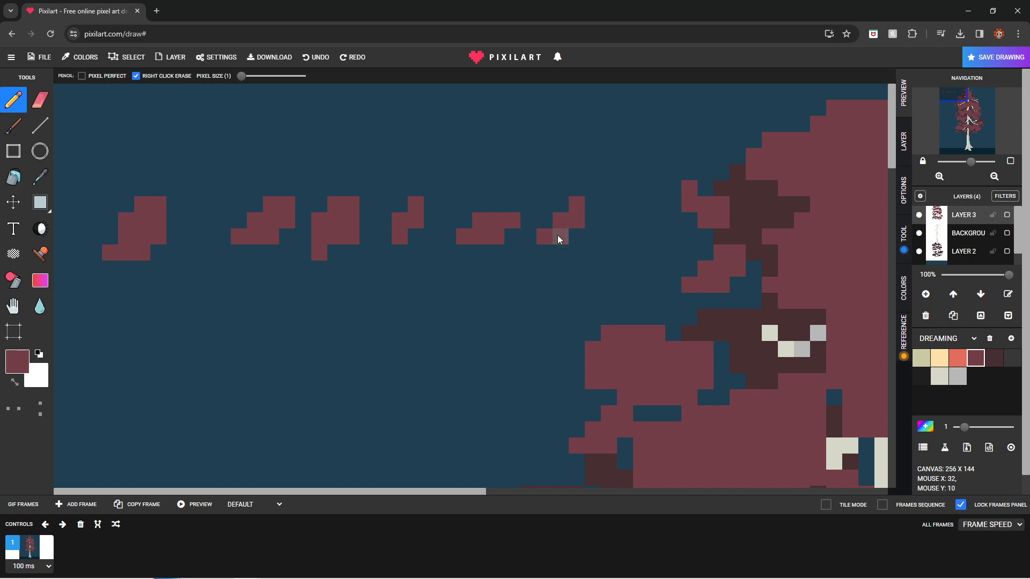
Step: Erase the sample leaf clumps beside the treetop and try opening a small gap in the foliage over the trunk
scroll(553, 231, down, 2)
key(e)
mouse_move(95, 157)
mouse_down()
mouse_move(189, 168)
mouse_move(346, 159)
mouse_up()
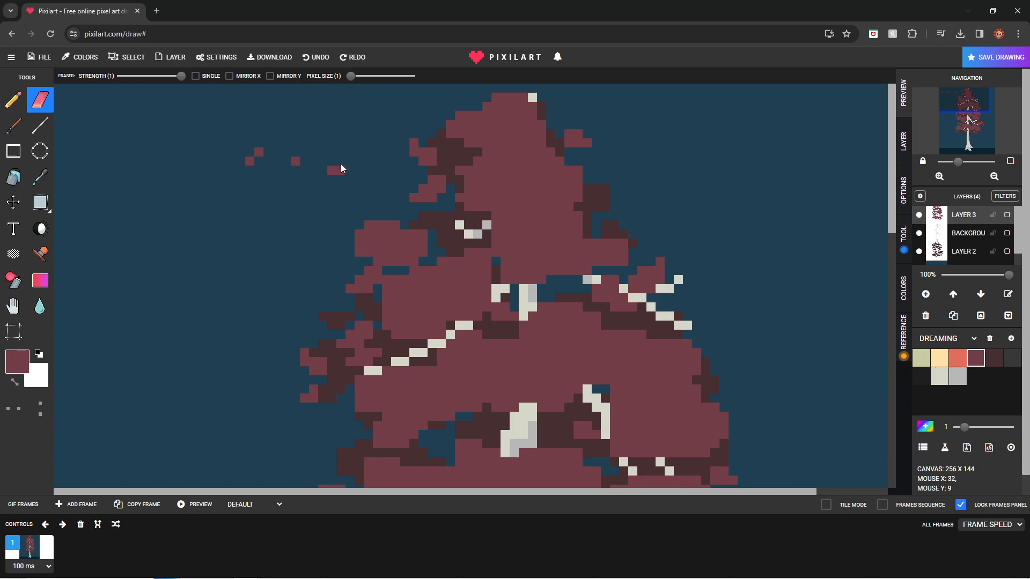
scroll(478, 198, down, 2)
scroll(548, 401, up, 3)
scroll(548, 401, up, 1)
scroll(506, 279, down, 4)
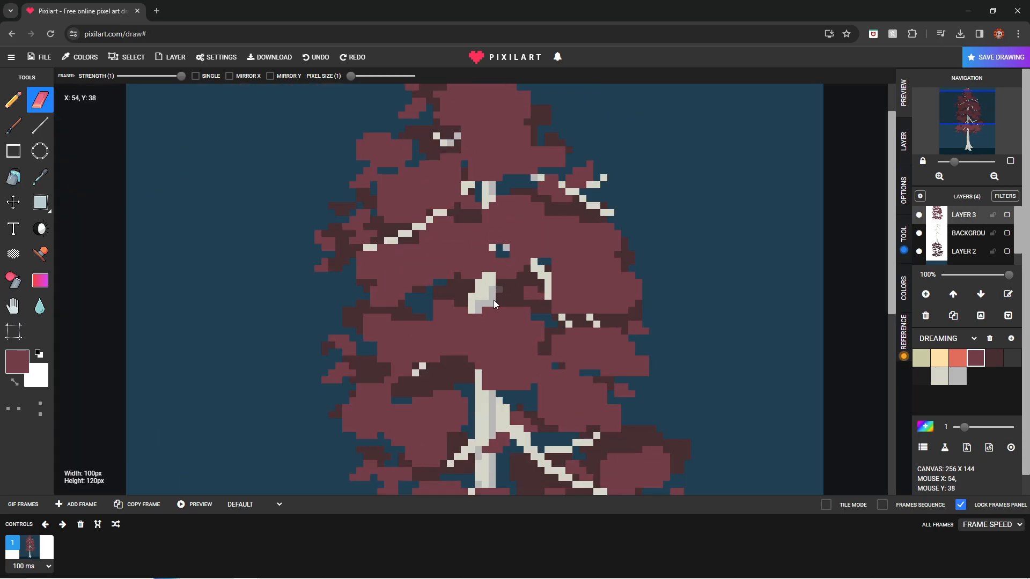
scroll(580, 254, up, 1)
scroll(475, 267, down, 1)
Step: Add a layer above Layer 3 and paint a small coral clump in the middle foliage beside the trunk
click(957, 358)
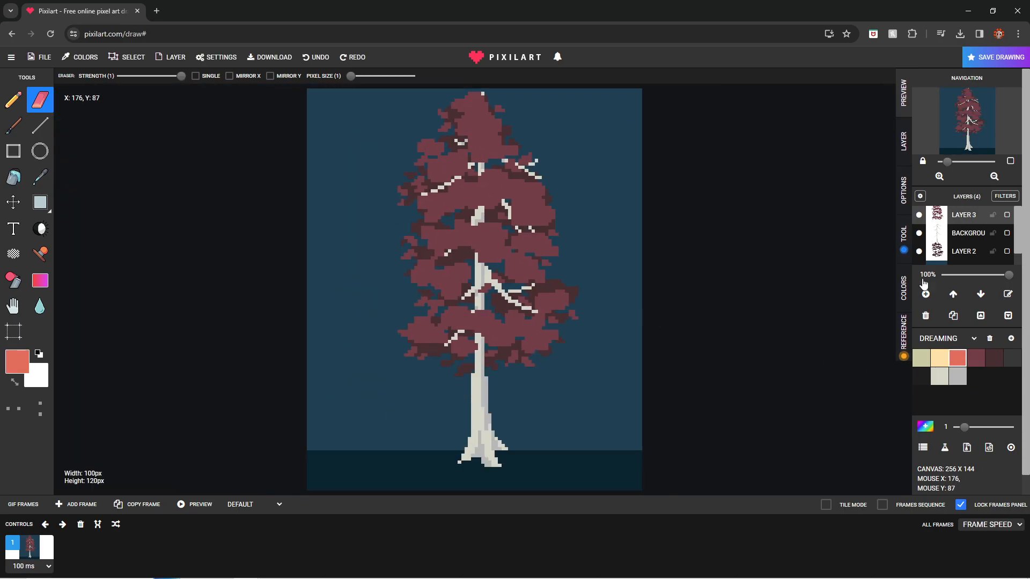
click(925, 294)
scroll(483, 265, up, 2)
mouse_move(513, 301)
mouse_down()
mouse_move(526, 285)
mouse_move(509, 310)
mouse_up()
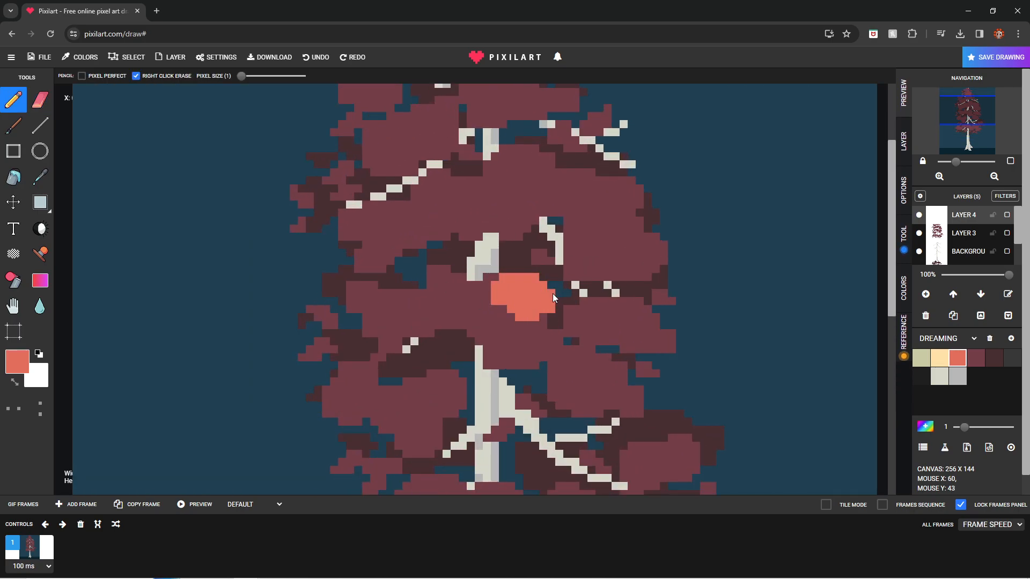
Step: Paint large coral highlight clumps across the middle and upper foliage and on the lower right clump with a 2-pixel pencil
scroll(508, 310, down, 2)
drag(242, 76, 245, 76)
mouse_move(519, 255)
mouse_down()
mouse_move(533, 249)
mouse_move(571, 270)
mouse_up()
mouse_move(472, 238)
mouse_down()
mouse_move(423, 261)
mouse_move(426, 281)
mouse_up()
mouse_move(411, 213)
mouse_down()
mouse_move(453, 208)
mouse_move(453, 193)
mouse_move(479, 194)
mouse_move(491, 180)
mouse_move(530, 208)
mouse_move(551, 203)
mouse_move(559, 217)
mouse_move(523, 265)
mouse_move(478, 228)
mouse_move(407, 239)
mouse_move(421, 226)
mouse_move(483, 284)
mouse_move(505, 264)
mouse_move(530, 267)
mouse_move(485, 288)
mouse_move(501, 293)
mouse_move(525, 278)
mouse_move(583, 317)
mouse_move(542, 315)
mouse_up()
mouse_move(429, 303)
mouse_down()
mouse_move(448, 273)
mouse_move(472, 278)
mouse_move(419, 303)
mouse_move(402, 293)
mouse_move(429, 298)
mouse_up()
mouse_move(462, 177)
mouse_down()
mouse_move(438, 167)
mouse_move(467, 159)
mouse_up()
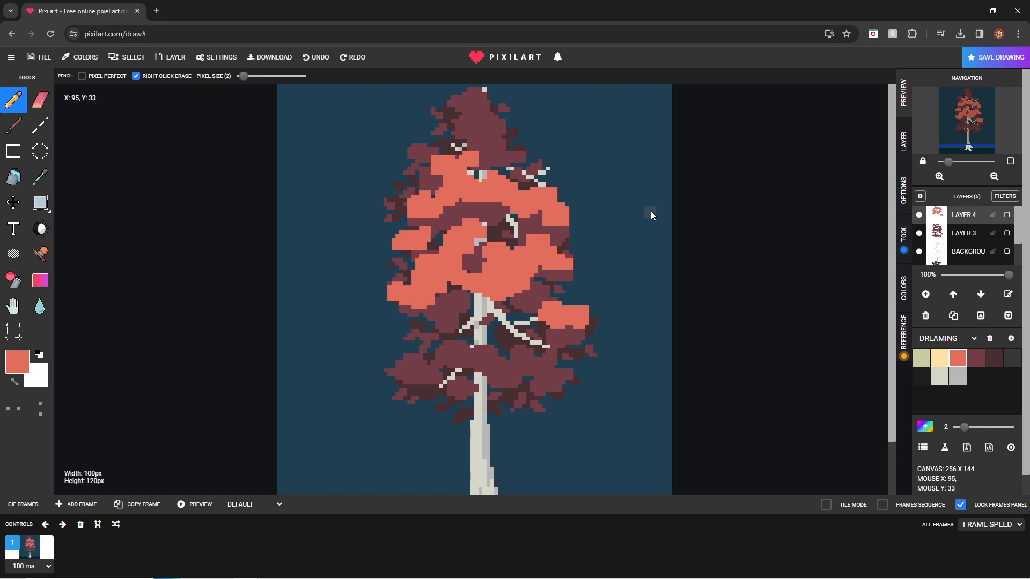
Step: Try a brighter custom red as the fill colour on the central and lower right coral clumps
click(925, 427)
mouse_move(776, 459)
mouse_down()
mouse_move(786, 466)
mouse_move(793, 454)
mouse_move(783, 447)
mouse_up()
drag(825, 518, 824, 525)
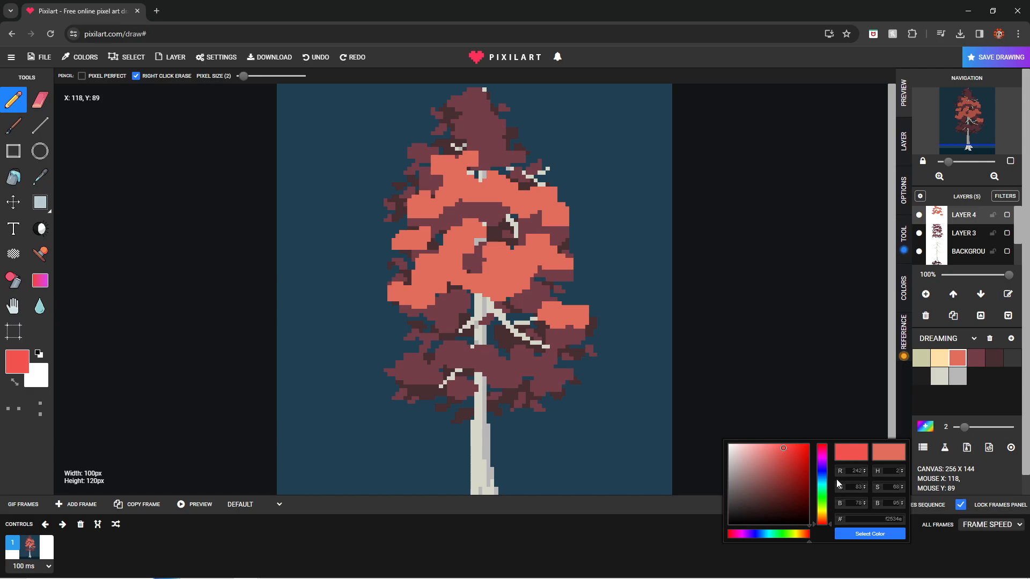
click(781, 451)
click(644, 337)
key(b)
click(532, 272)
click(555, 317)
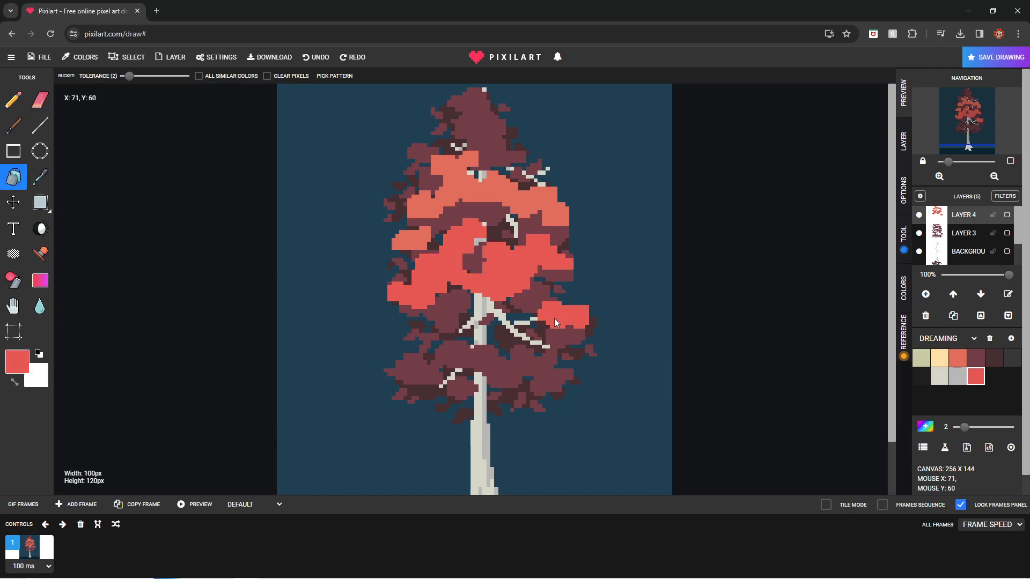
Step: Replace the custom red swatch with a more muted red and fill all the highlight clumps with it
right_click(970, 380)
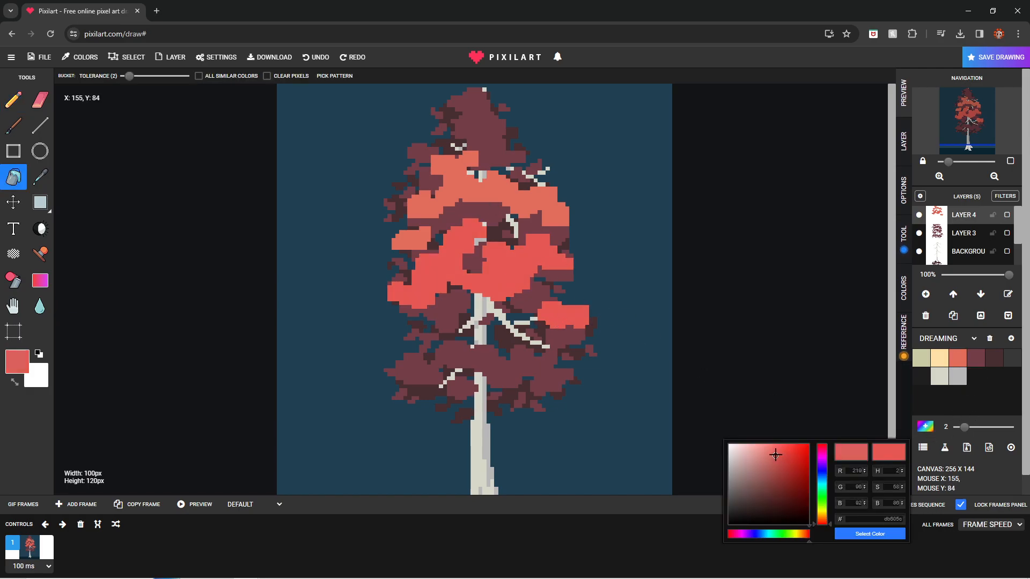
click(564, 320)
scroll(472, 226, up, 2)
click(419, 203)
click(379, 266)
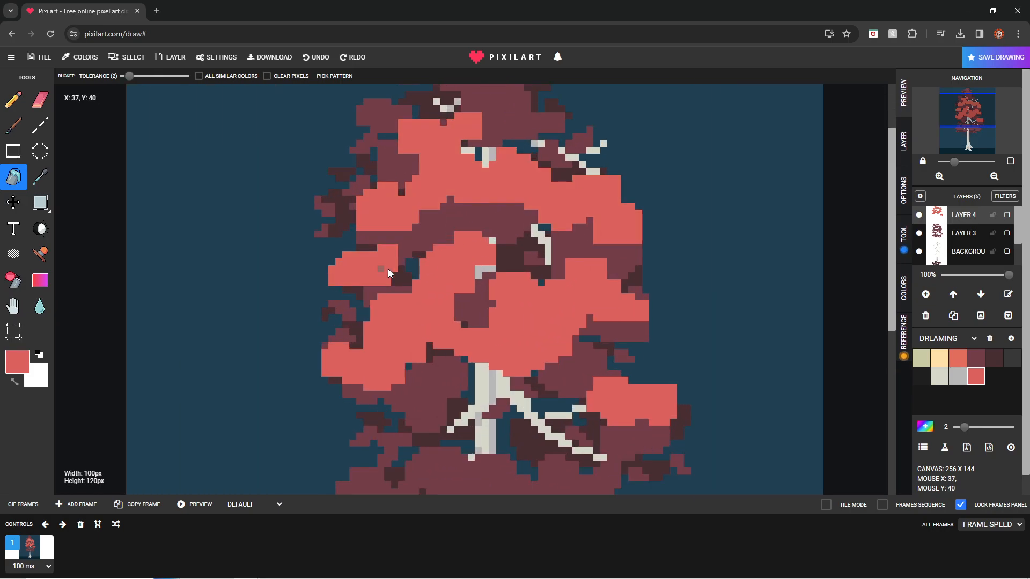
scroll(394, 263, down, 2)
scroll(416, 256, up, 2)
Step: Paint muted red highlight clumps on the tree's crown and on the upper left foliage with the 2-pixel pencil
key(p)
scroll(441, 243, down, 2)
scroll(464, 201, up, 2)
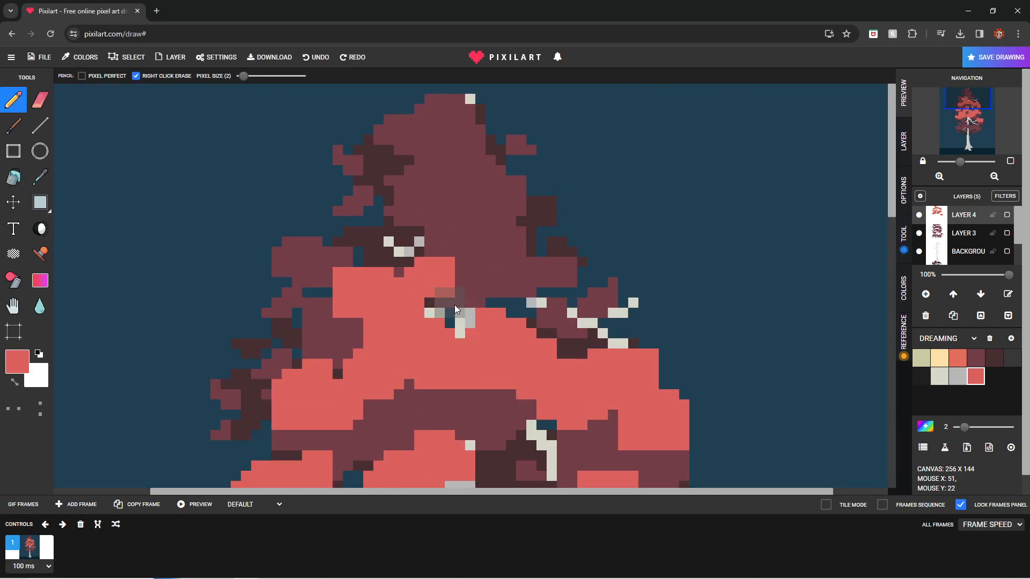
mouse_move(515, 255)
mouse_down()
mouse_move(449, 162)
mouse_move(481, 172)
mouse_move(326, 238)
mouse_move(591, 213)
mouse_move(697, 237)
mouse_move(757, 207)
mouse_up()
click(617, 428)
Step: Paint muted red highlight clumps across the lower foliage on both sides of the trunk
scroll(304, 273, down, 2)
scroll(400, 369, up, 3)
drag(562, 311, 566, 325)
scroll(558, 311, down, 2)
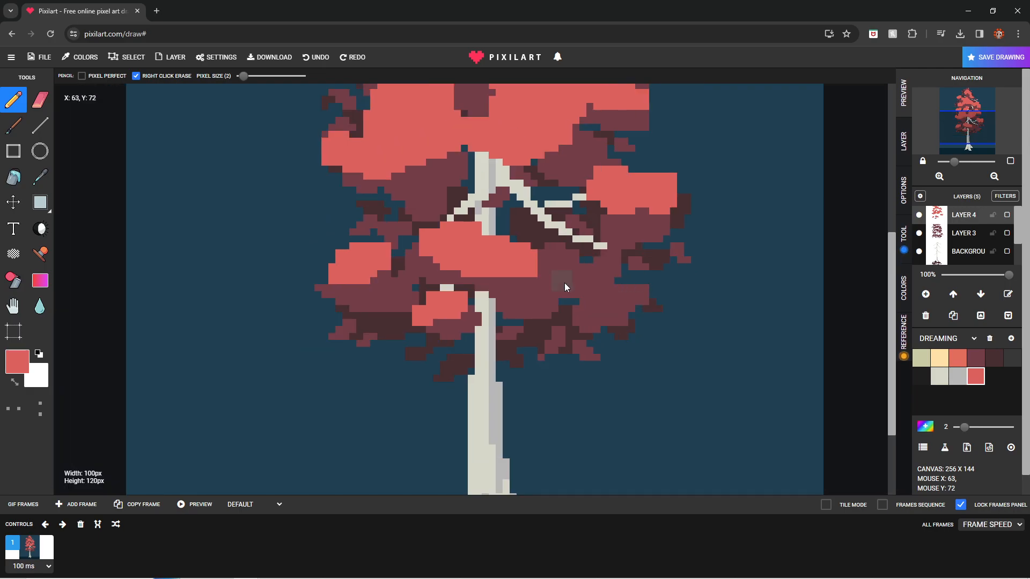
mouse_move(395, 318)
mouse_down()
mouse_move(403, 297)
mouse_move(448, 298)
mouse_up()
scroll(563, 290, down, 1)
scroll(566, 289, up, 1)
mouse_move(566, 289)
mouse_down()
mouse_move(571, 280)
mouse_move(600, 301)
mouse_move(622, 287)
mouse_up()
scroll(533, 279, down, 1)
scroll(590, 285, up, 2)
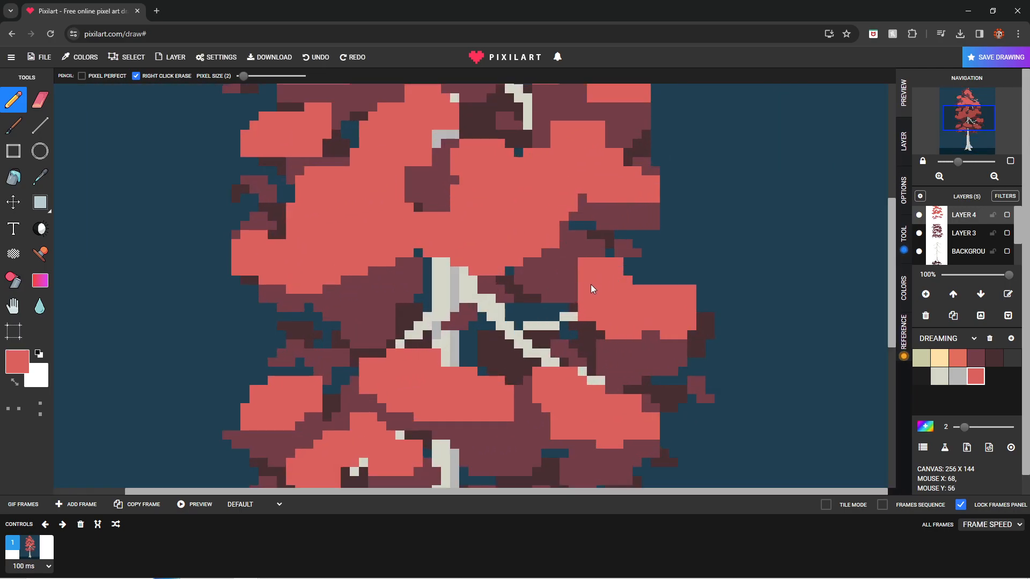
scroll(400, 285, down, 3)
scroll(455, 279, up, 1)
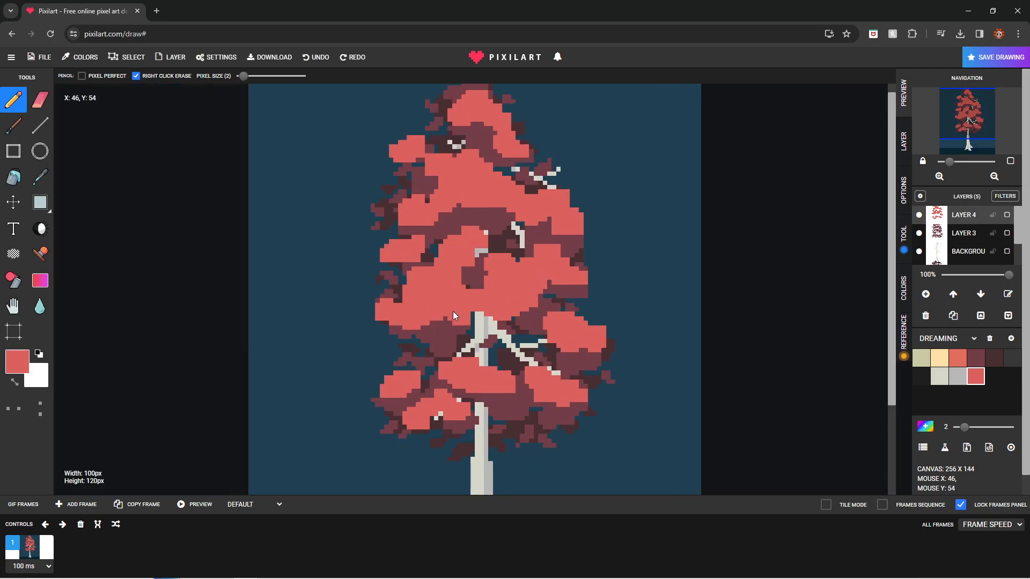
scroll(528, 247, down, 2)
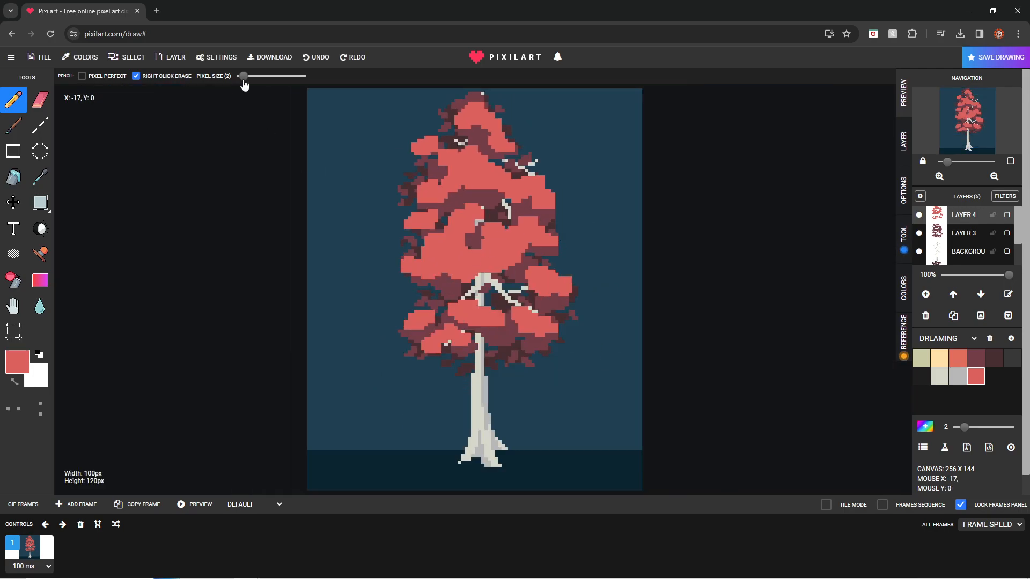
Step: Set the pencil size to 1 and add red leaf pixels in the upper central maroon gap and along the right edge
drag(244, 79, 241, 79)
scroll(457, 296, up, 3)
mouse_move(496, 194)
mouse_down()
mouse_move(474, 184)
mouse_move(552, 151)
mouse_up()
scroll(639, 184, down, 3)
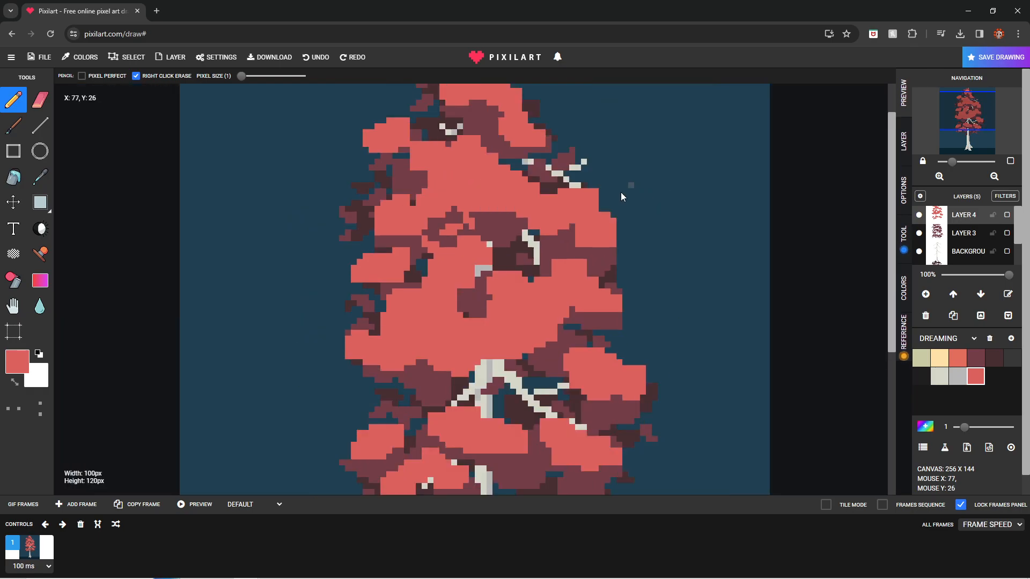
scroll(649, 278, up, 3)
mouse_move(577, 280)
mouse_down()
mouse_move(607, 303)
mouse_move(622, 263)
mouse_up()
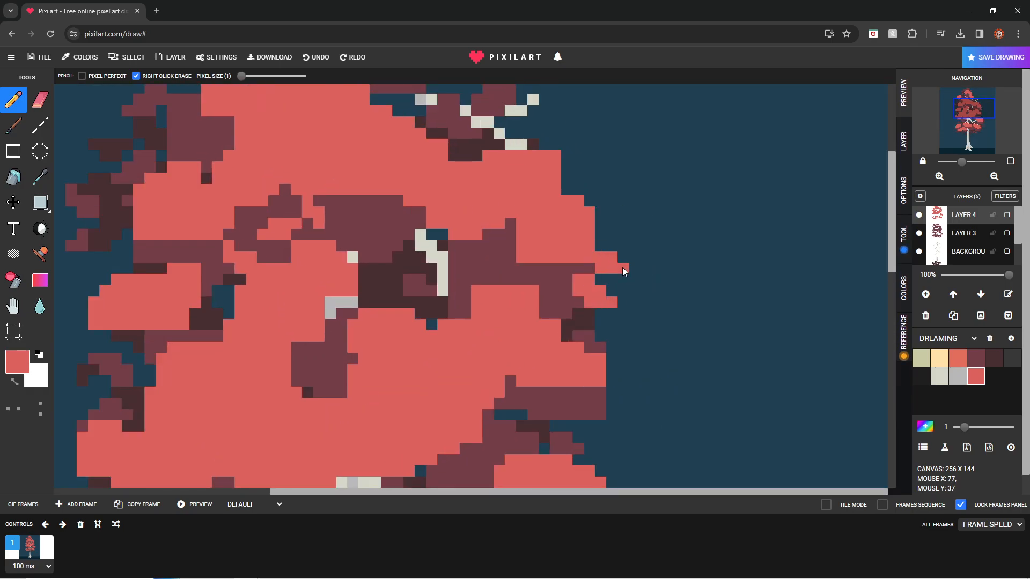
Step: Trim stray red pixels on the upper right foliage and paint small red leaf tufts there and inside the crown
key(e)
click(555, 156)
click(466, 167)
key(p)
scroll(482, 148, down, 3)
scroll(511, 382, up, 3)
drag(468, 348, 483, 309)
scroll(533, 312, down, 2)
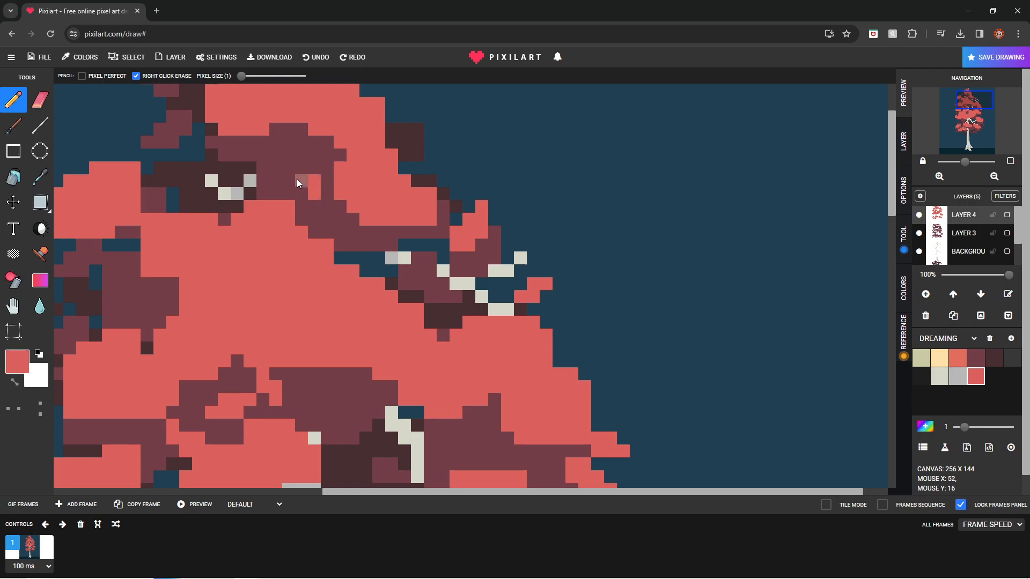
scroll(488, 269, down, 3)
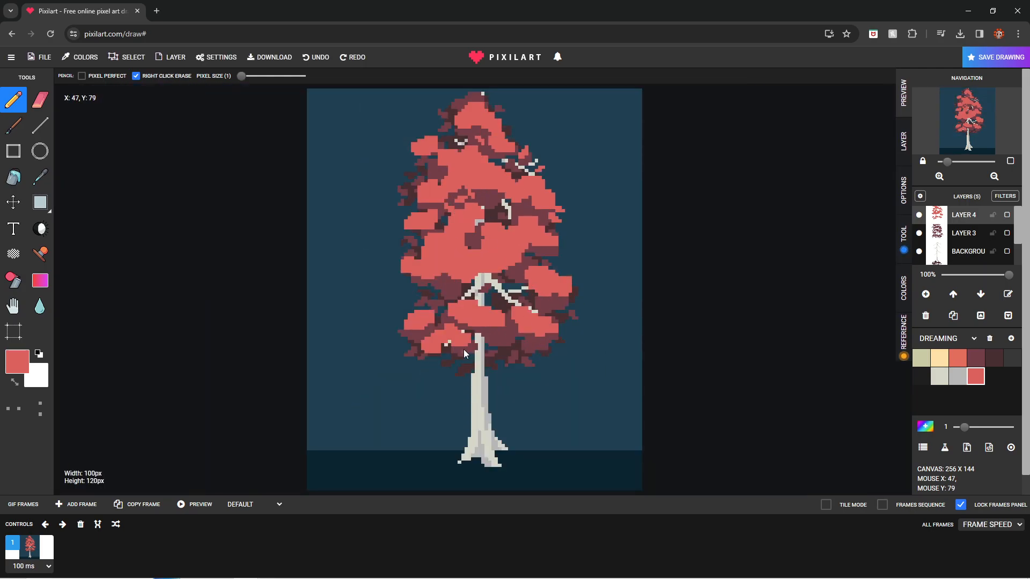
Step: Paint small red leaf strokes in the lower maroon foliage just right of the trunk and on the lower left edge
scroll(483, 265, up, 3)
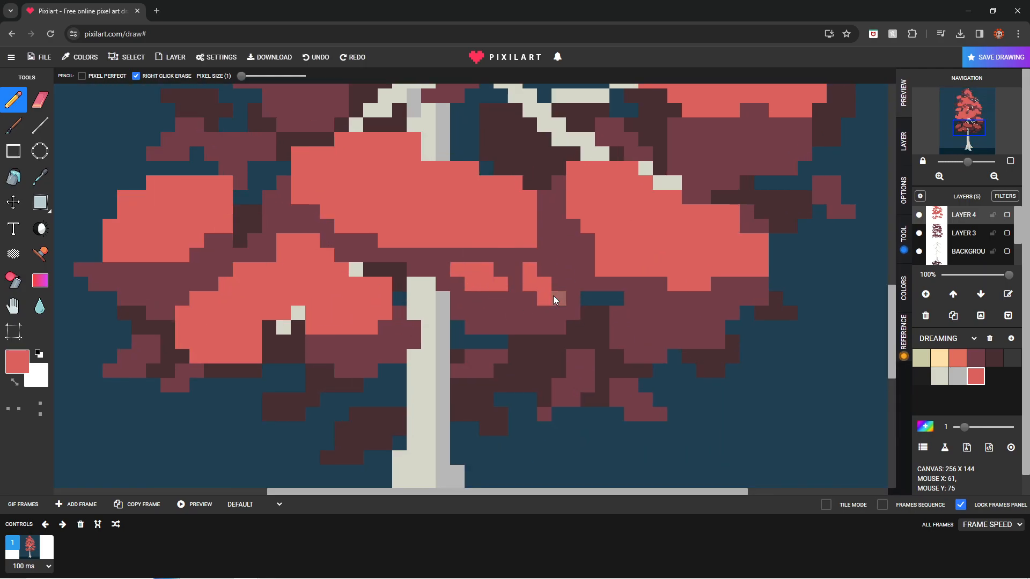
drag(552, 295, 573, 301)
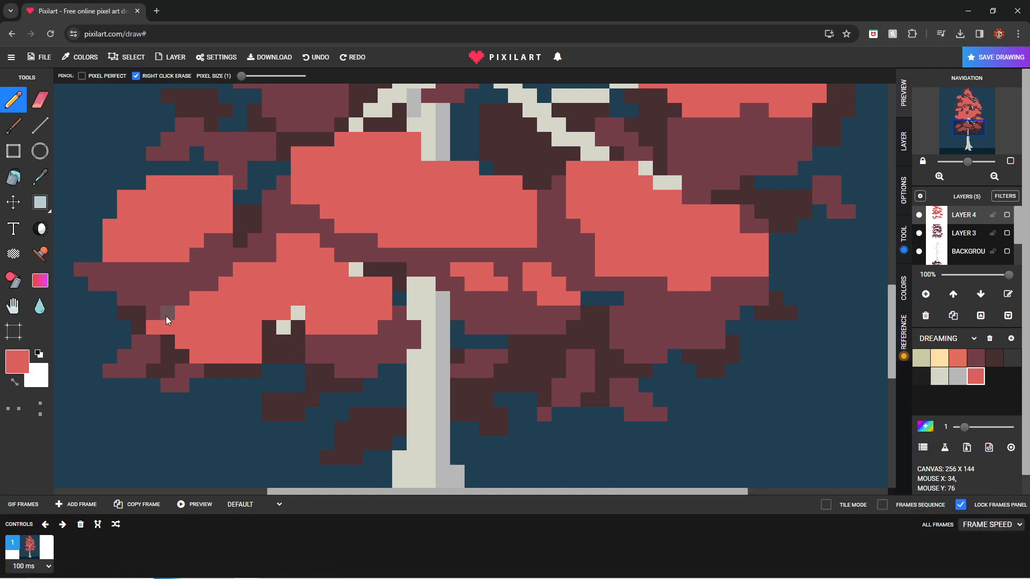
scroll(95, 259, down, 3)
scroll(354, 284, up, 3)
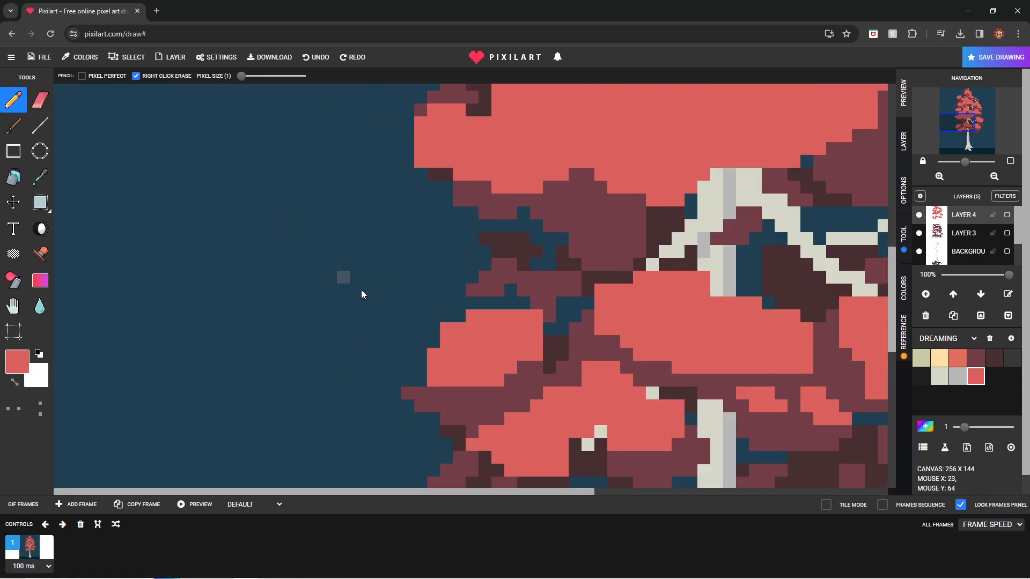
Step: Add a red leaf sprig above the lower left clump and roughen the undersides of it and the lower central clump
scroll(429, 287, down, 4)
scroll(363, 326, up, 4)
click(394, 322)
right_click(447, 310)
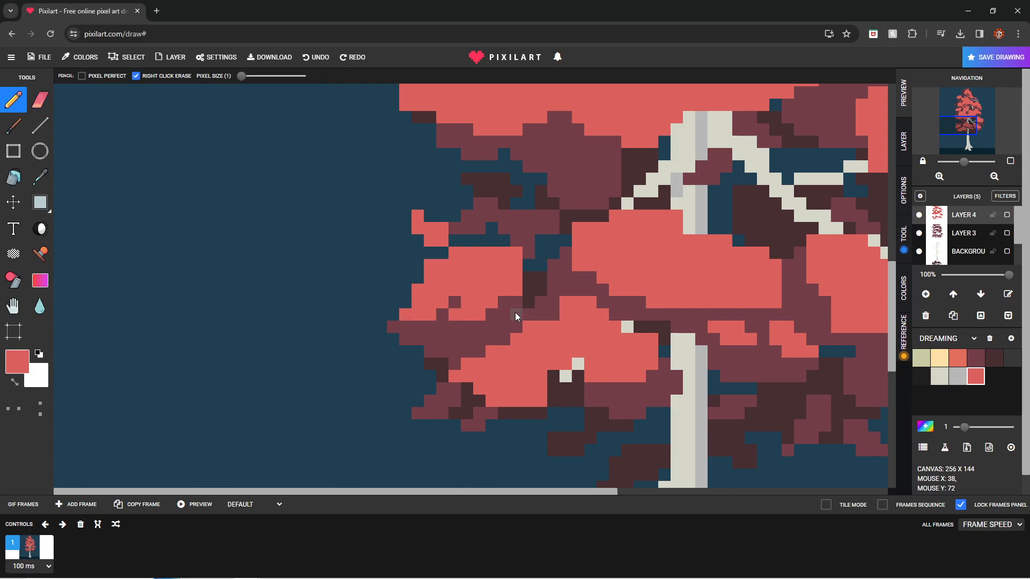
scroll(515, 316, down, 3)
scroll(499, 326, up, 3)
right_click(491, 329)
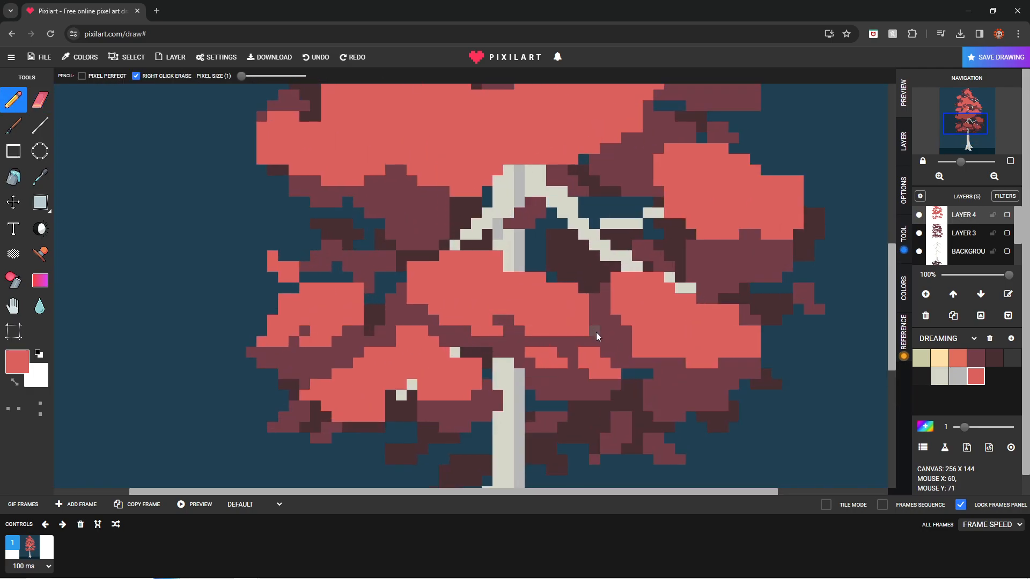
right_click(573, 333)
Step: Roughen the outline of the large lower right clump by painting and erasing single red pixels
scroll(520, 279, down, 3)
scroll(510, 256, up, 3)
drag(749, 295, 757, 307)
right_click(750, 282)
right_click(750, 240)
click(760, 261)
drag(613, 280, 632, 281)
right_click(639, 281)
right_click(621, 249)
scroll(643, 234, down, 4)
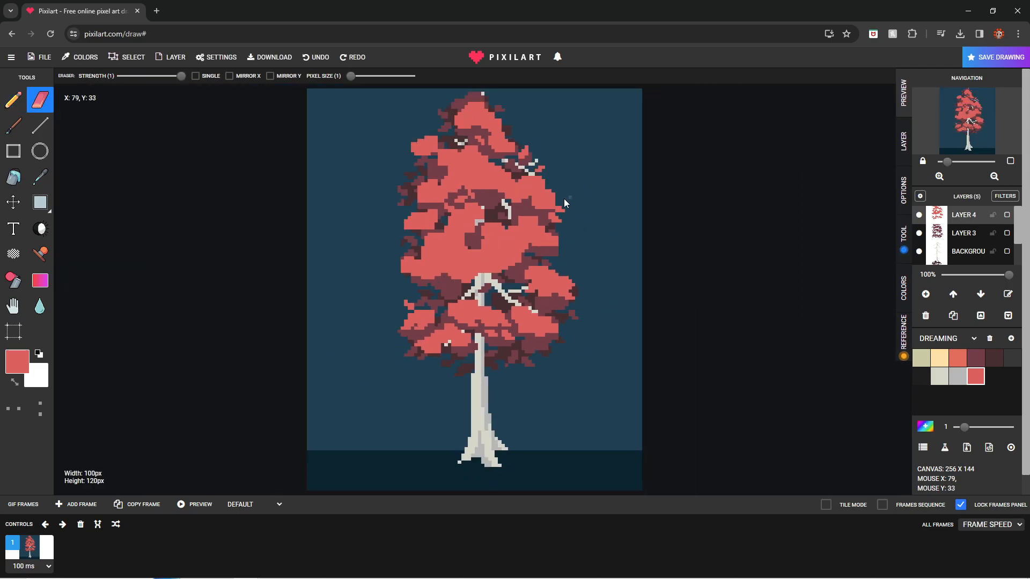
Step: Break up the left edge of the large middle clump by erasing and adding single red pixels
scroll(432, 260, up, 4)
scroll(373, 285, up, 1)
right_click(446, 296)
right_click(432, 294)
drag(409, 304, 397, 298)
right_click(387, 304)
right_click(397, 283)
scroll(405, 246, down, 4)
scroll(510, 231, up, 4)
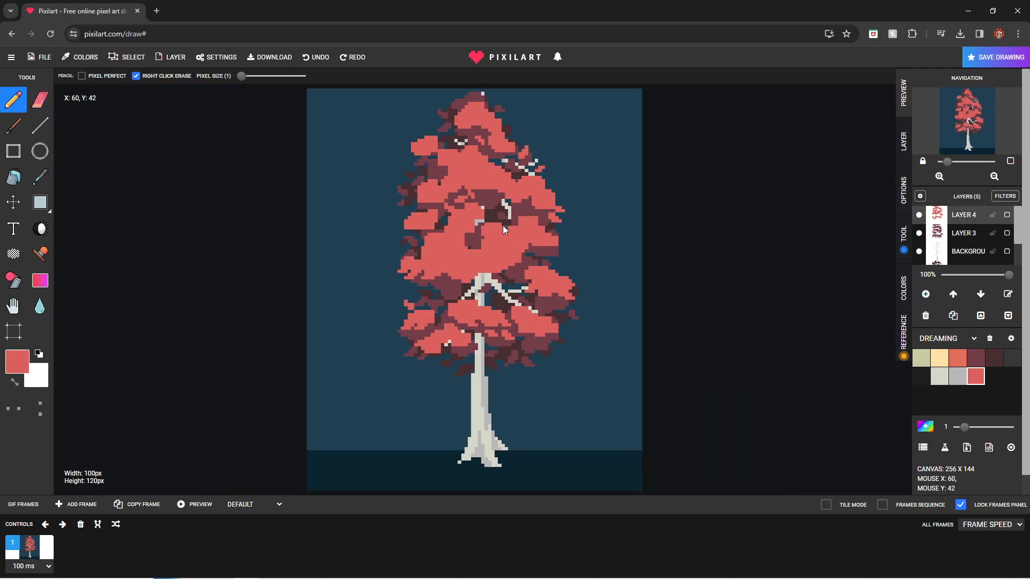
Step: Carve the lower left underside of the middle clump and add red leaf pixels inside its central maroon gap
scroll(554, 269, up, 1)
right_click(508, 315)
click(526, 331)
right_click(453, 314)
click(399, 333)
scroll(322, 372, down, 2)
scroll(318, 374, up, 3)
right_click(510, 307)
drag(437, 323, 477, 302)
scroll(524, 318, down, 5)
scroll(529, 279, up, 2)
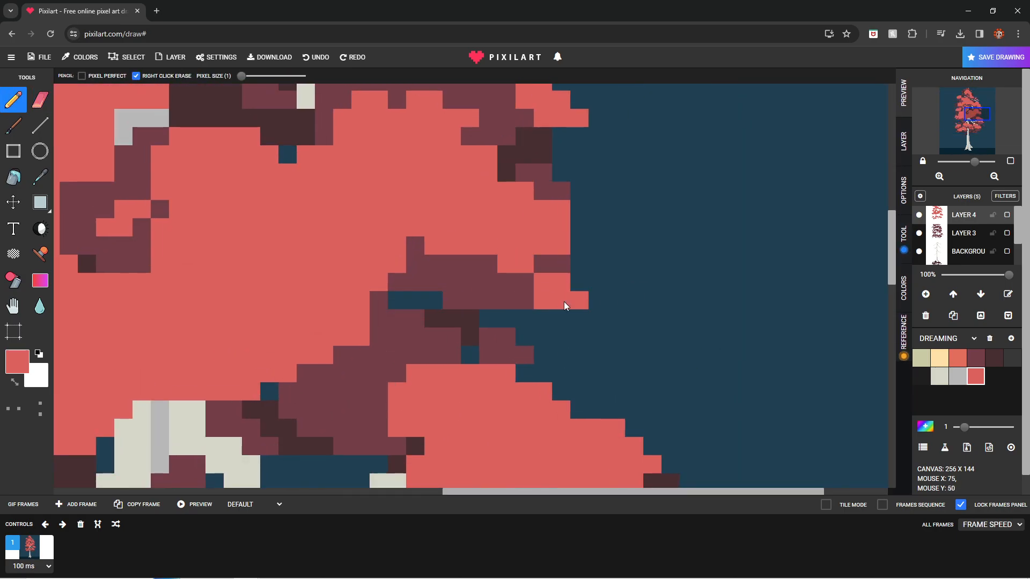
Step: Add small red leaf tufts beneath the right edge of the middle foliage
scroll(499, 295, down, 5)
scroll(377, 327, up, 2)
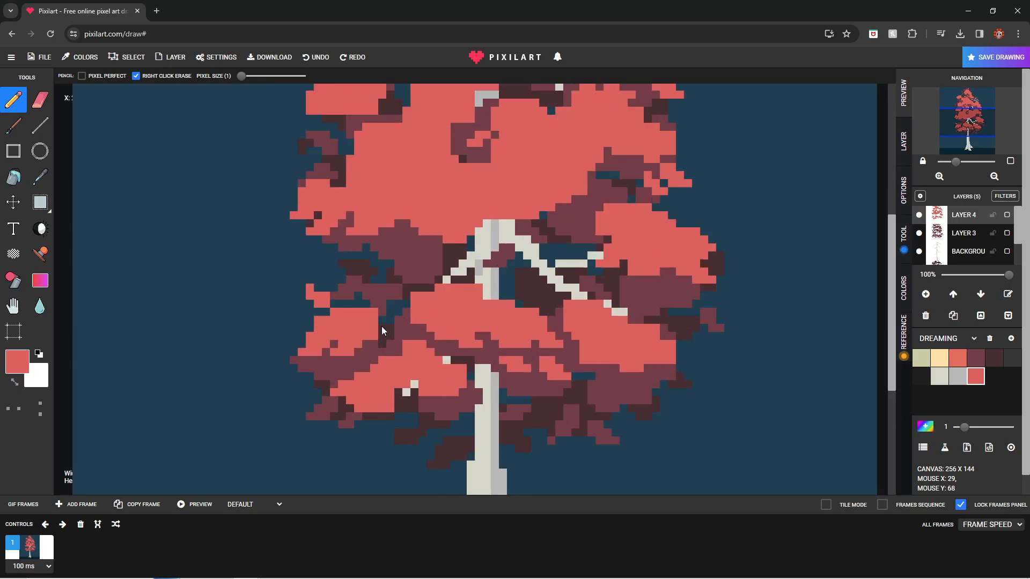
scroll(514, 263, up, 2)
scroll(552, 265, down, 4)
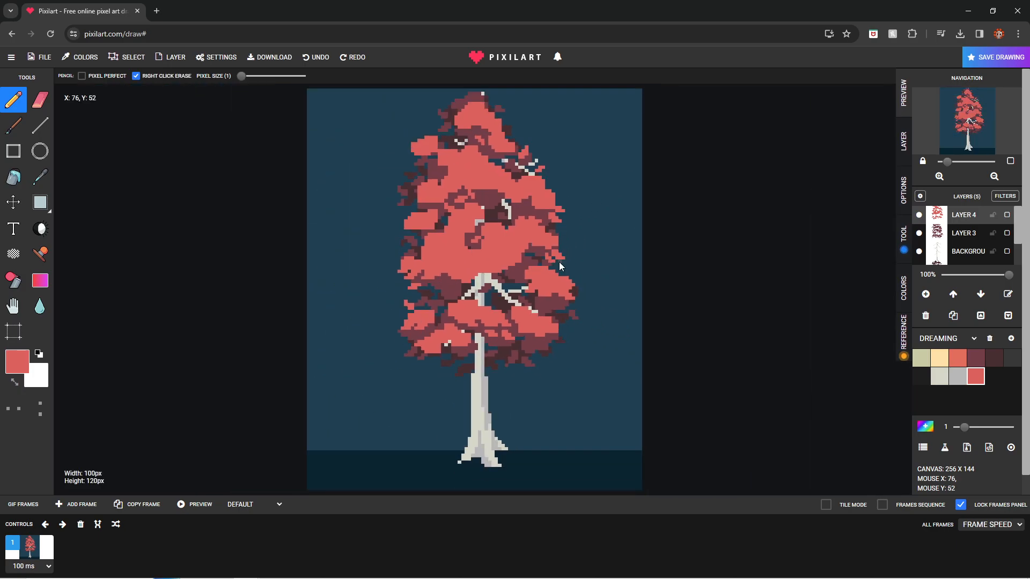
Step: Paint small red leaf sprigs along the left and right edges of the crown
scroll(483, 214, up, 1)
scroll(451, 144, up, 3)
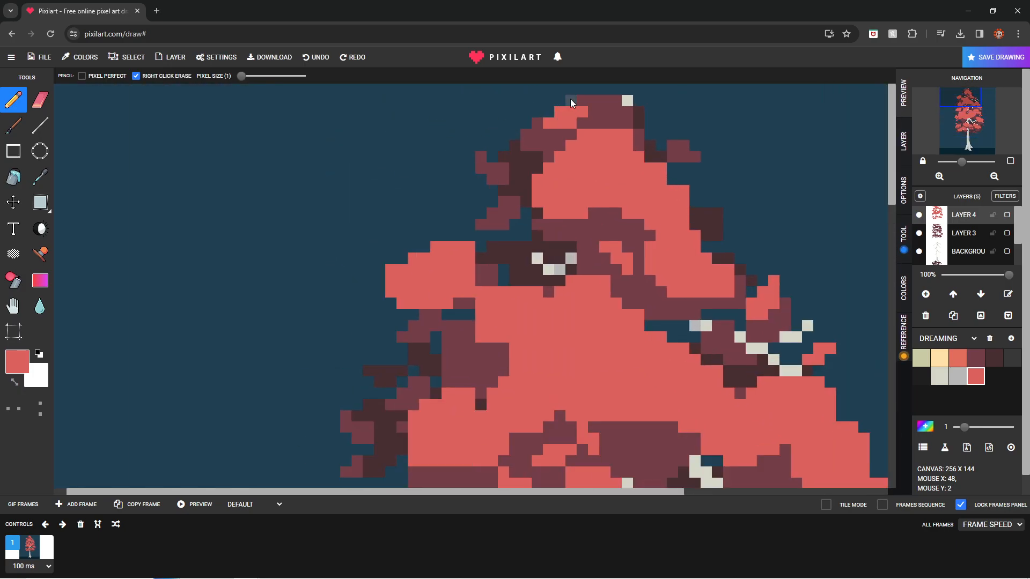
scroll(534, 134, down, 3)
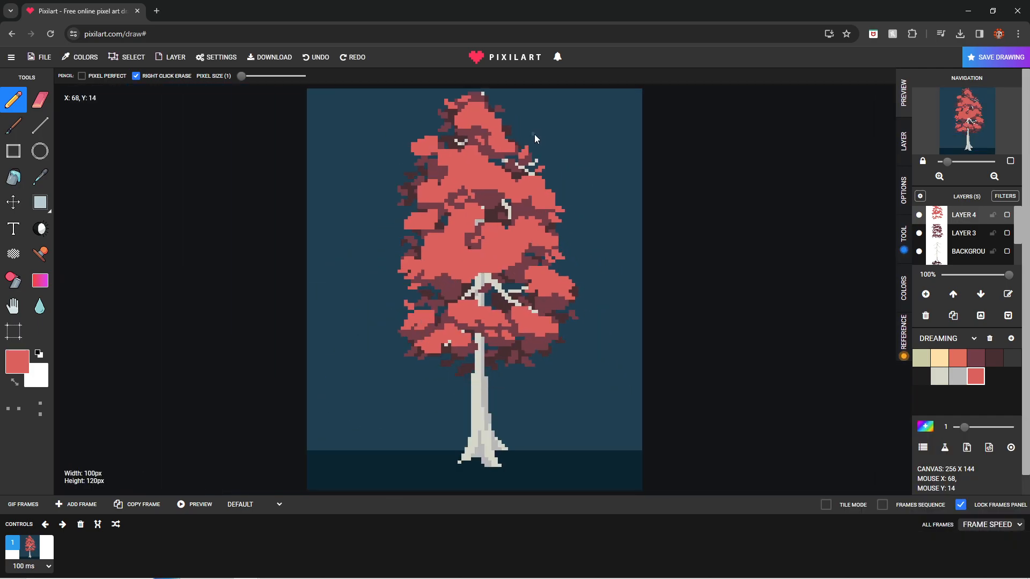
scroll(534, 134, up, 5)
scroll(449, 247, down, 5)
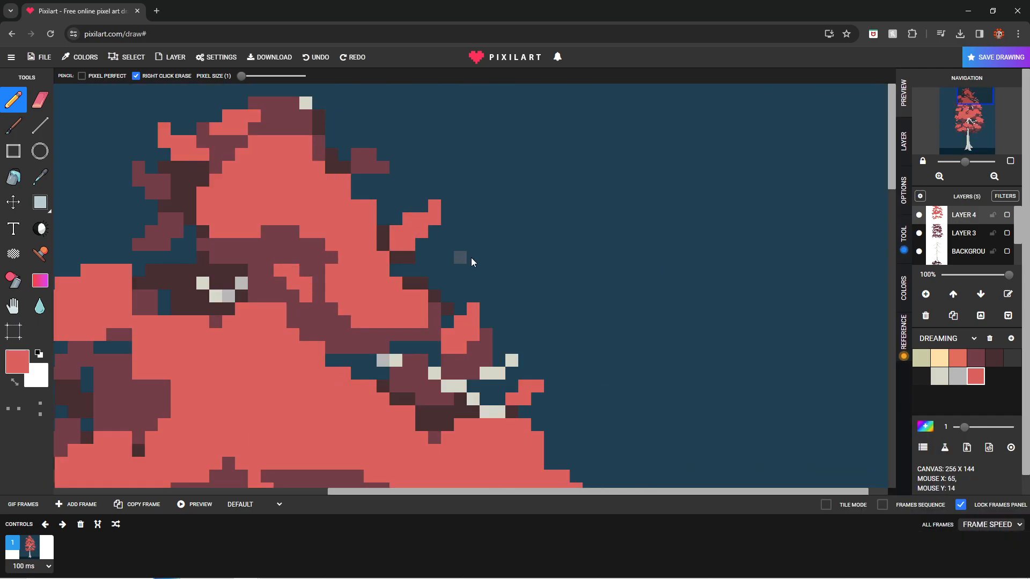
Step: Roughen the left edges of the upper and middle left clumps by erasing and adding single red pixels
key(e)
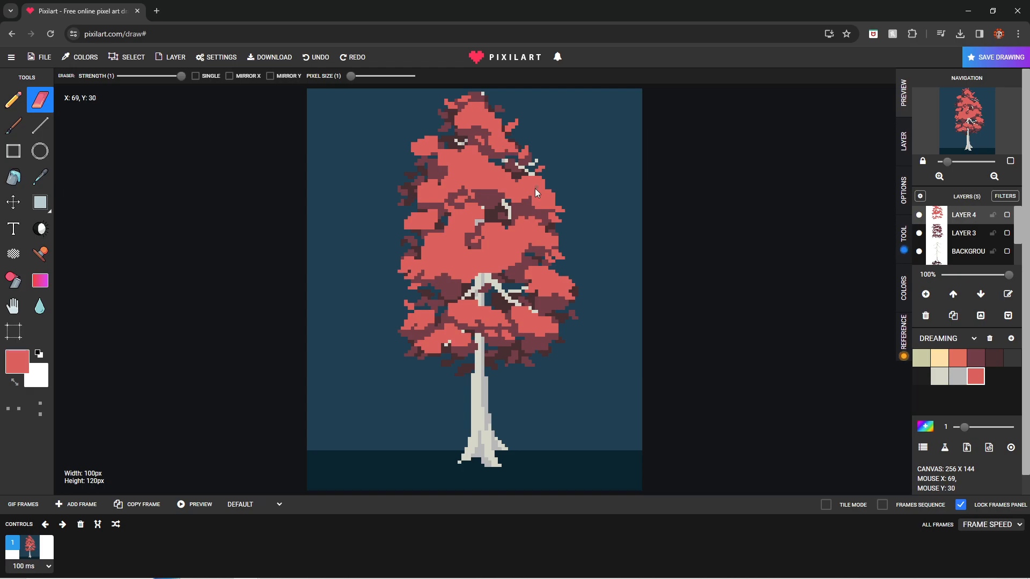
scroll(488, 192, up, 2)
key(b)
key(e)
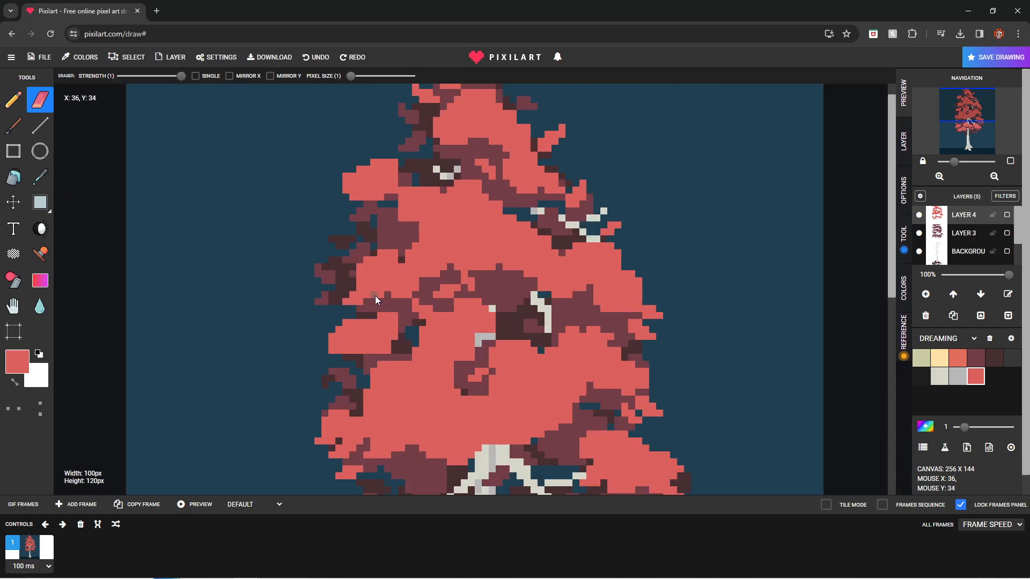
scroll(384, 291, down, 3)
scroll(407, 244, up, 4)
key(b)
drag(342, 291, 337, 298)
key(e)
key(b)
scroll(510, 272, down, 3)
scroll(456, 288, up, 4)
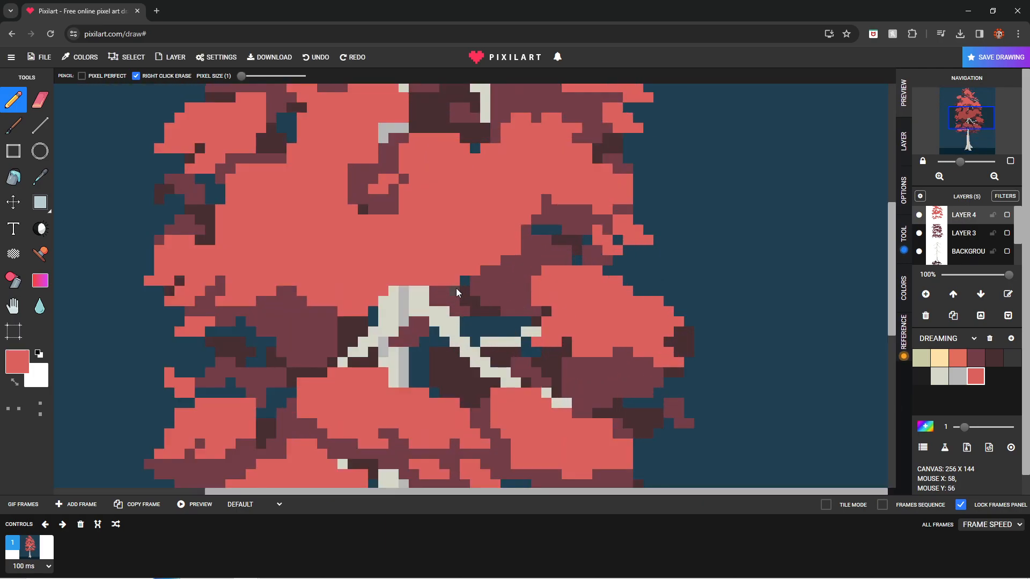
Step: Break up the underside of the central clump right of the trunk with red and maroon pixels
drag(468, 300, 484, 301)
key(e)
click(467, 272)
key(b)
click(973, 362)
click(465, 270)
click(976, 377)
scroll(509, 282, down, 3)
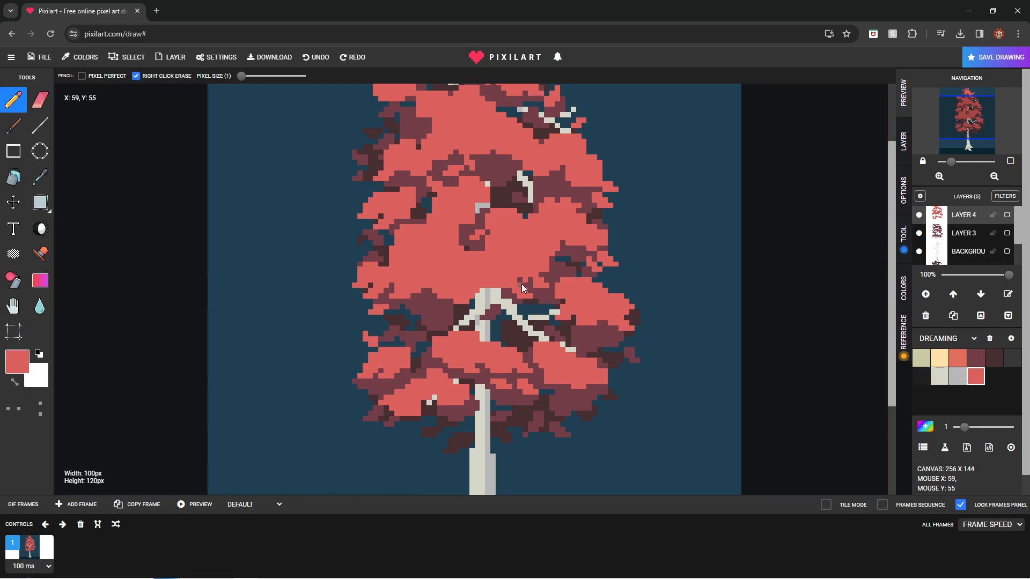
Step: Extend the underside of the lowest right clump with small red leaf strokes
scroll(528, 289, up, 3)
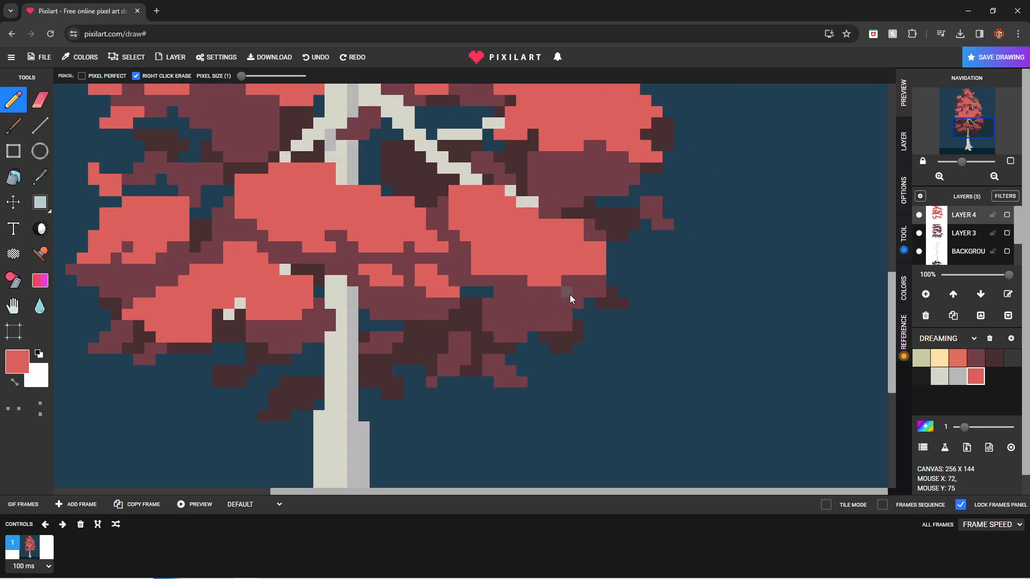
drag(535, 278, 603, 278)
scroll(507, 291, down, 3)
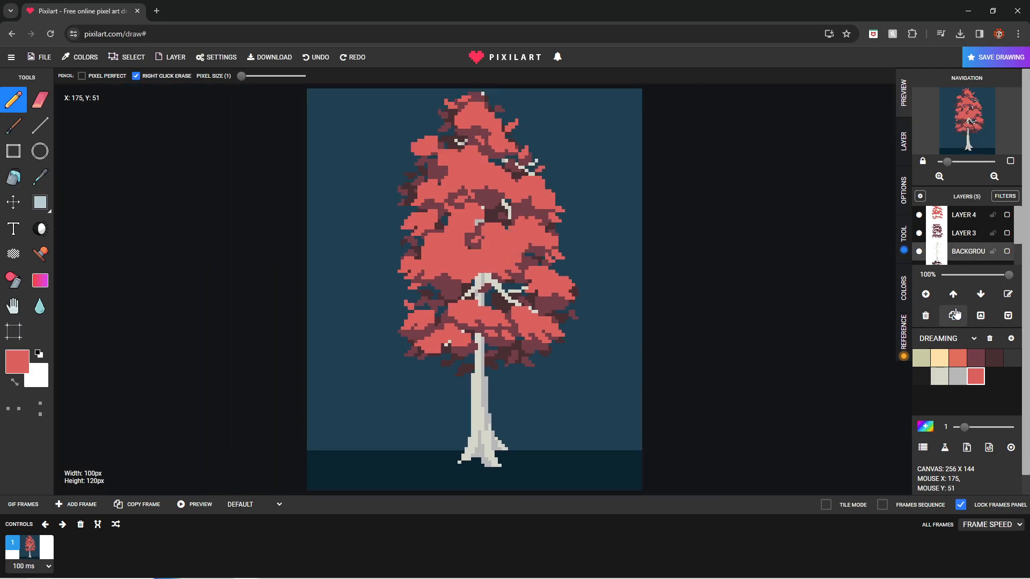
Step: Hide the foliage on Layer 4, Layer 3 and Layer 2 to expose the bare trunk
click(919, 215)
click(919, 233)
scroll(960, 236, down, 1)
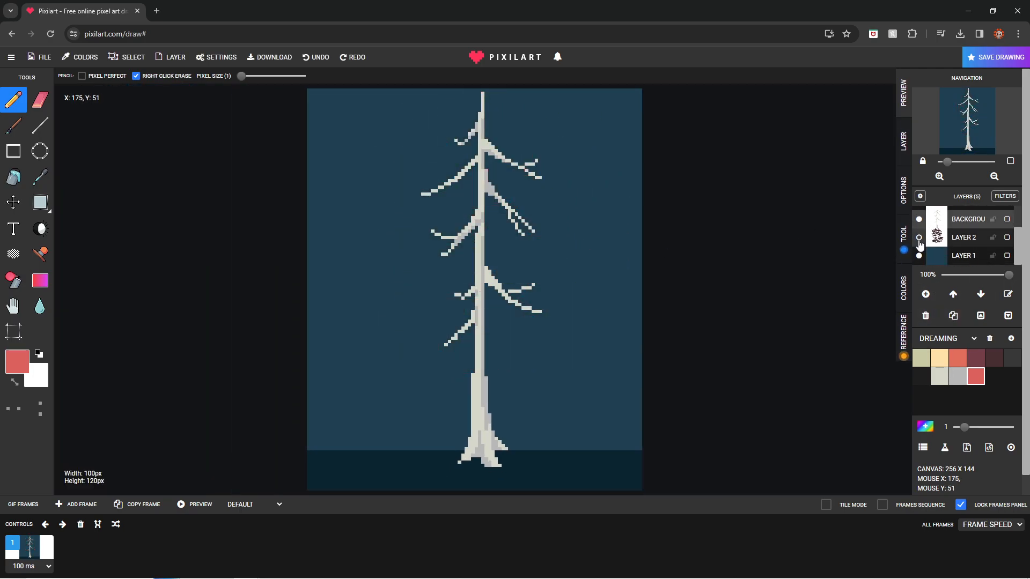
Step: Draw short horizontal near-black bark marks along the lower trunk on the Background layer
click(920, 376)
scroll(476, 338, up, 4)
scroll(477, 334, up, 1)
drag(474, 333, 460, 333)
click(489, 282)
scroll(496, 328, down, 3)
drag(483, 367, 479, 349)
drag(469, 414, 508, 424)
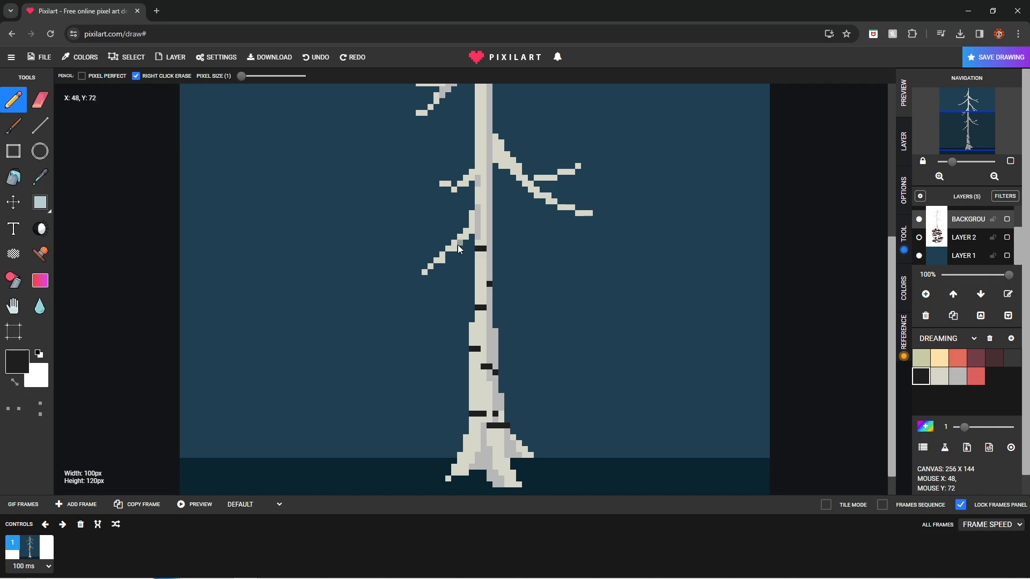
Step: Add short near-black bark marks along the middle of the trunk near the right-hand branch
scroll(546, 177, down, 1)
scroll(472, 362, up, 4)
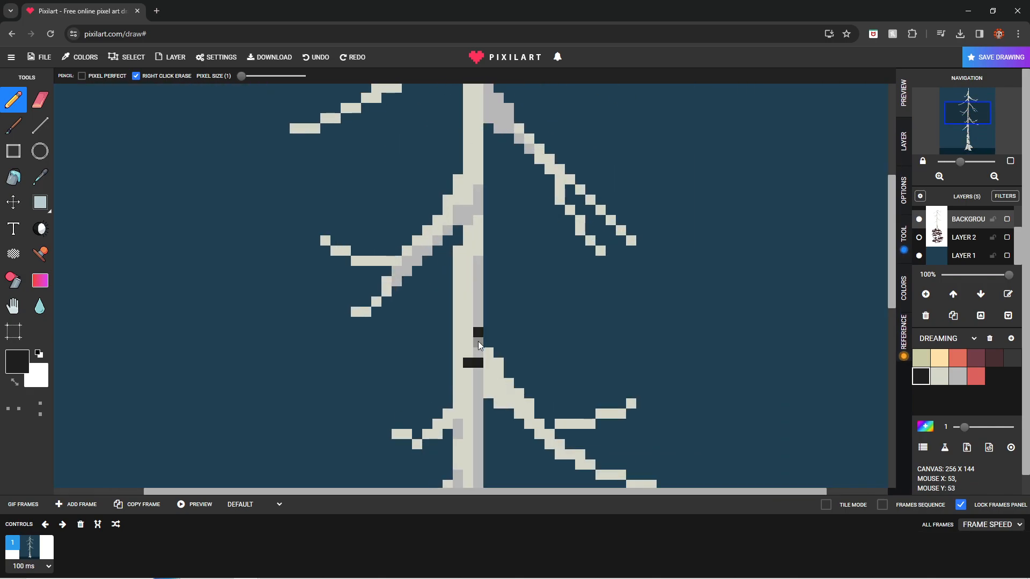
scroll(473, 262, down, 4)
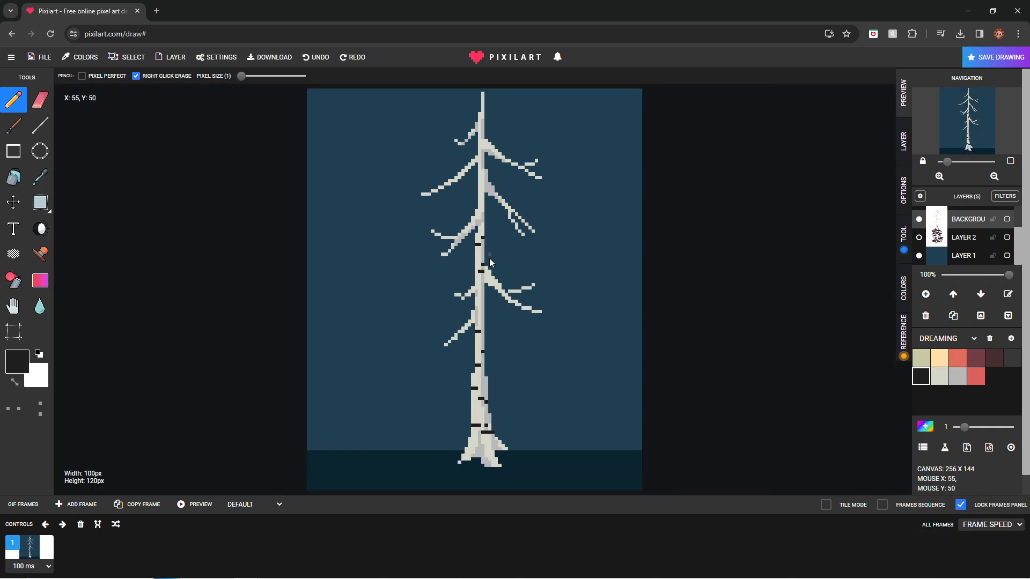
Step: Lighten the left ends of the bark marks near the trunk's base with dark grey pixels
click(1009, 358)
scroll(474, 385, up, 5)
click(471, 326)
drag(501, 376, 514, 376)
scroll(514, 377, down, 4)
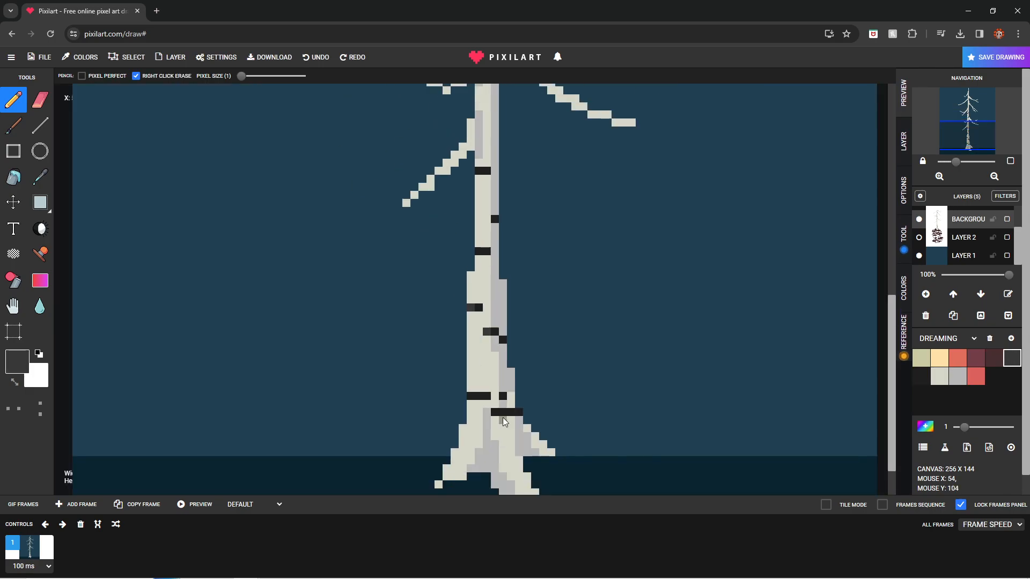
scroll(504, 417, up, 4)
drag(431, 286, 444, 286)
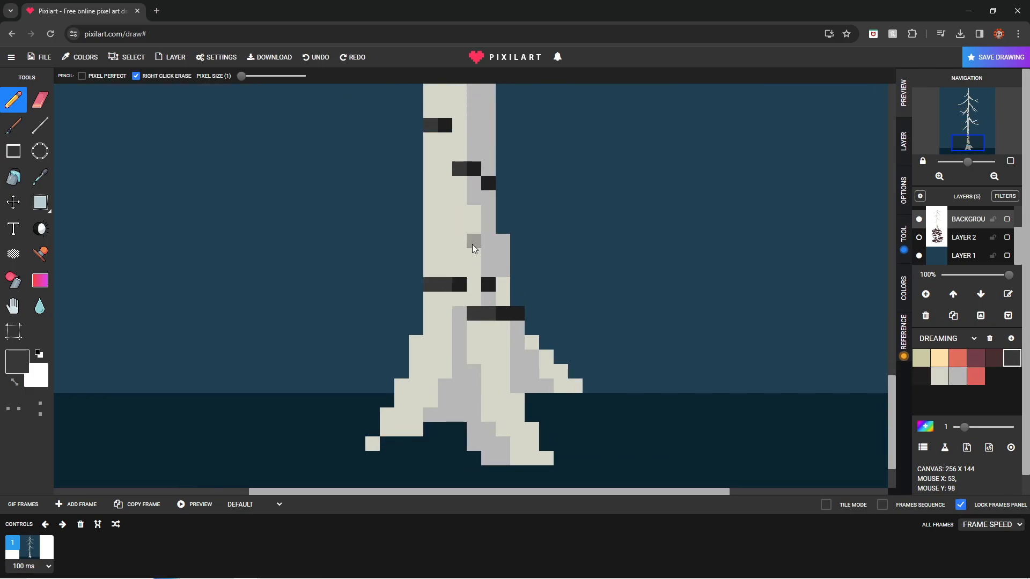
Step: Lighten the left ends of the bark marks further up the trunk with the dark grey
scroll(475, 244, down, 3)
scroll(458, 430, up, 3)
scroll(457, 430, down, 2)
scroll(492, 455, up, 2)
scroll(492, 455, down, 2)
scroll(481, 231, up, 3)
click(467, 381)
click(468, 237)
click(477, 239)
scroll(481, 388, down, 3)
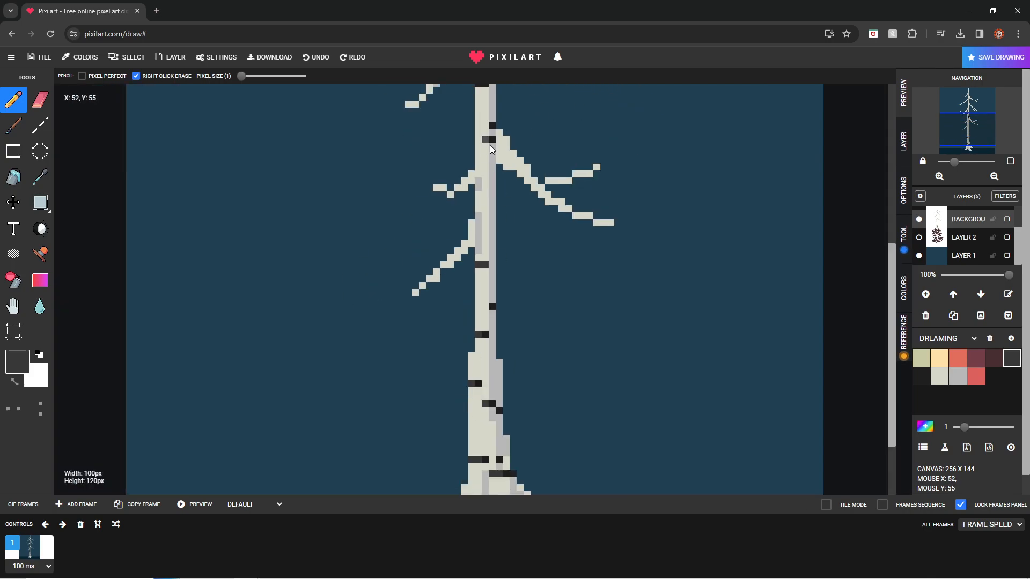
Step: Recolour the remaining near-black parts of the bark marks along the trunk with the dark grey on the Background layer
scroll(469, 192, up, 3)
scroll(513, 173, down, 3)
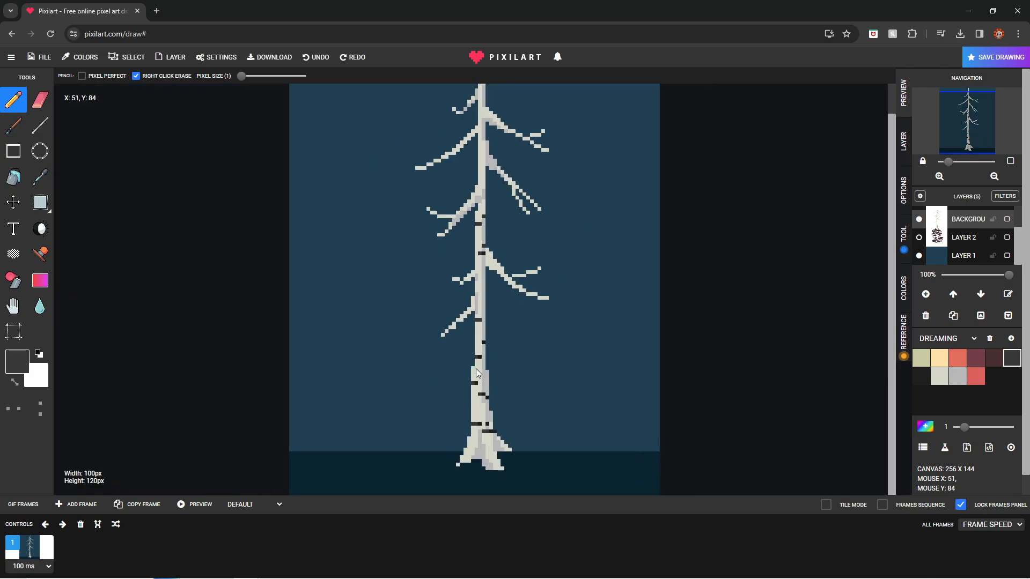
scroll(475, 369, up, 3)
scroll(495, 413, down, 1)
scroll(499, 376, up, 1)
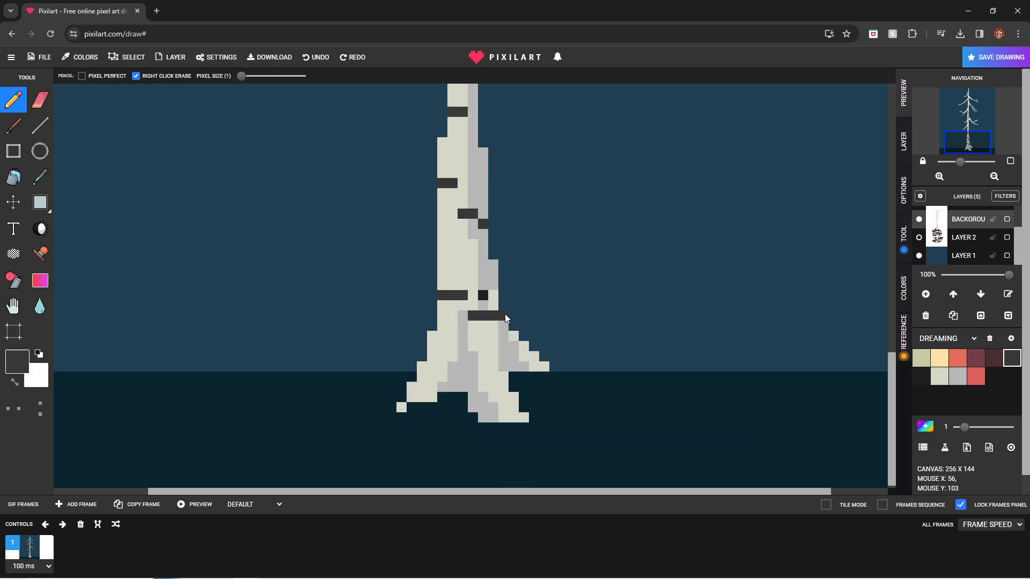
scroll(487, 295, down, 2)
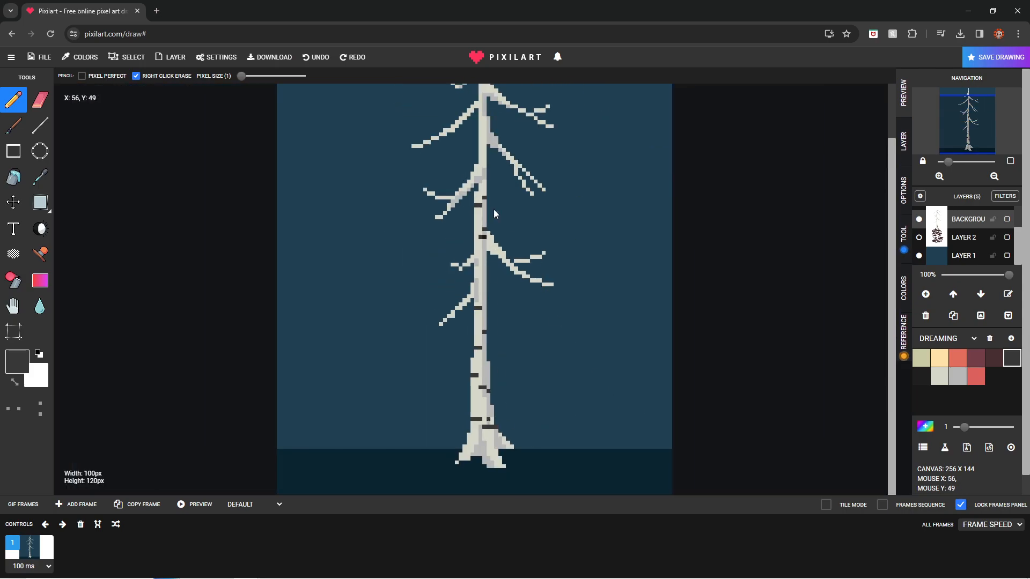
Step: Choose a slightly lighter grey and paint highlights on the left parts of the bark marks at the trunk's base
click(926, 427)
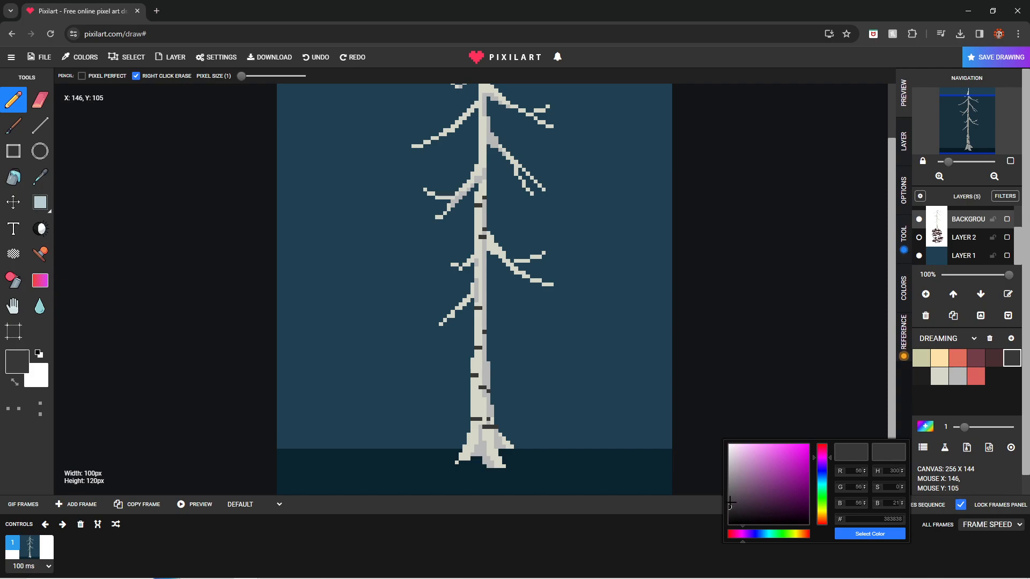
click(733, 502)
click(870, 533)
scroll(459, 294, up, 3)
scroll(475, 411, down, 2)
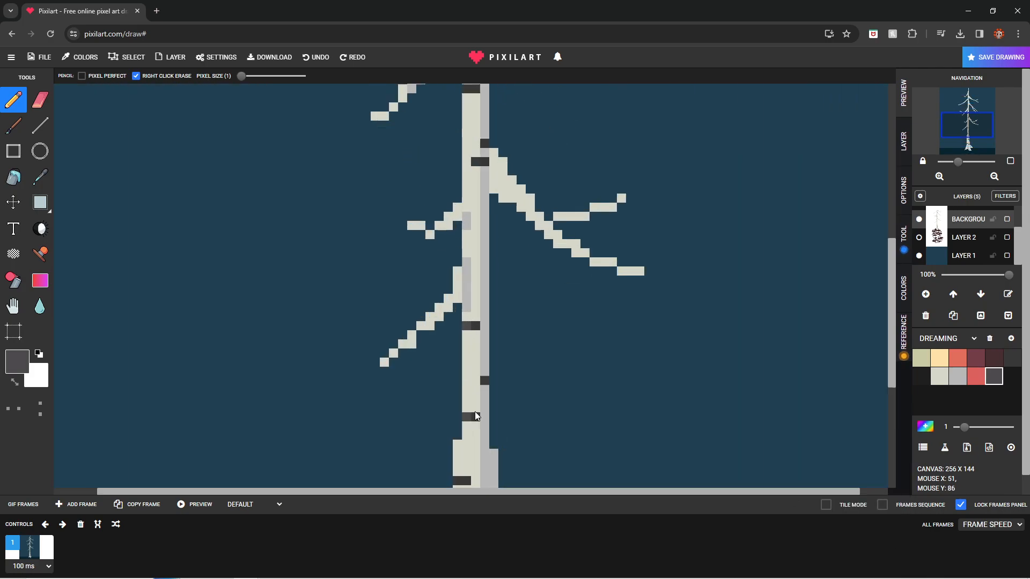
scroll(471, 322, up, 3)
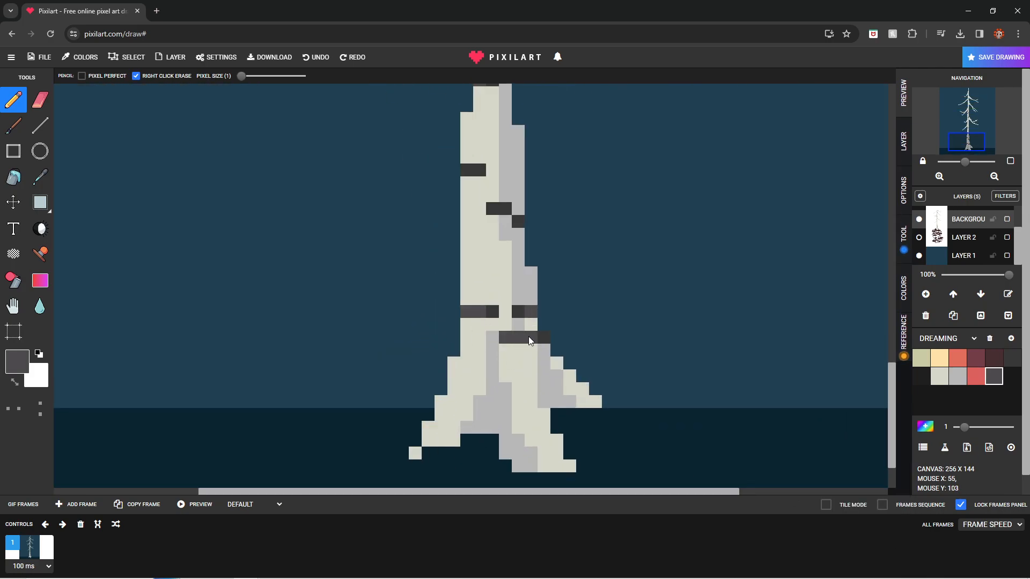
Step: Add the same lighter grey highlights to the bark marks further up the trunk
scroll(527, 337, down, 3)
scroll(436, 241, up, 3)
click(436, 241)
drag(397, 382, 411, 382)
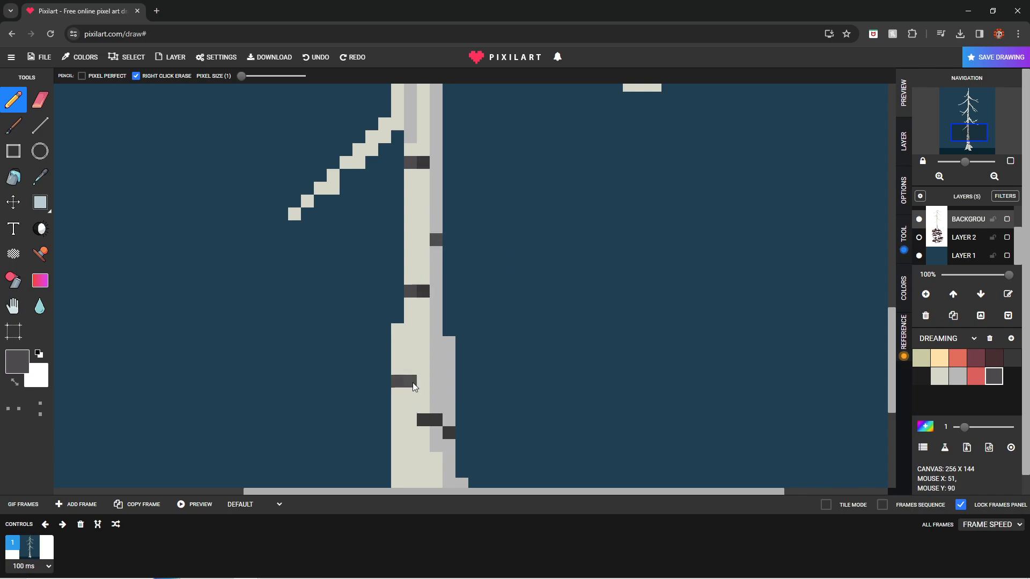
scroll(529, 424, down, 3)
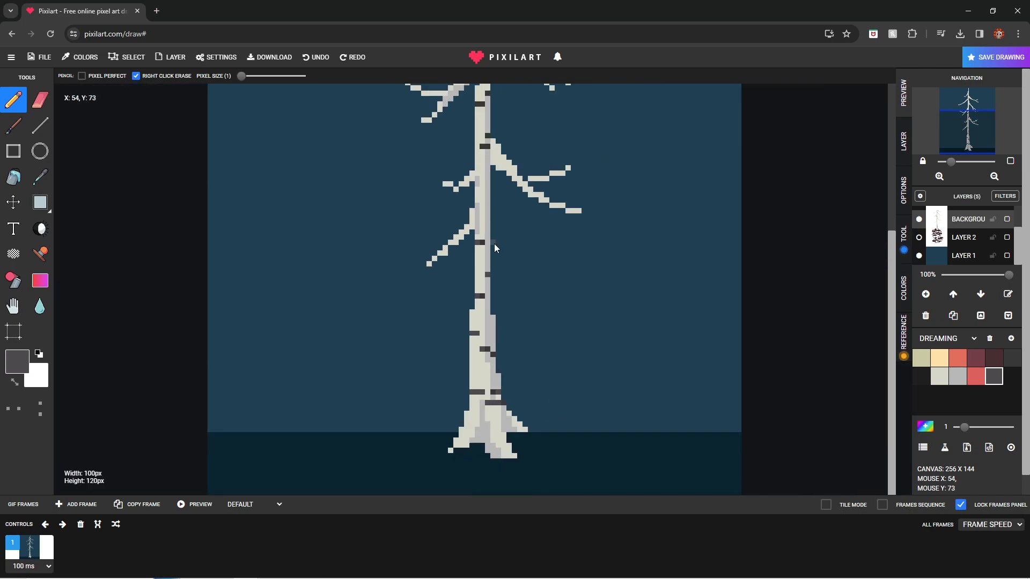
scroll(484, 135, up, 5)
drag(481, 259, 491, 259)
scroll(510, 242, down, 8)
Step: Show the foliage layers Layer 2, Layer 3 and Layer 4 again
click(919, 237)
scroll(917, 240, up, 1)
click(919, 229)
click(919, 211)
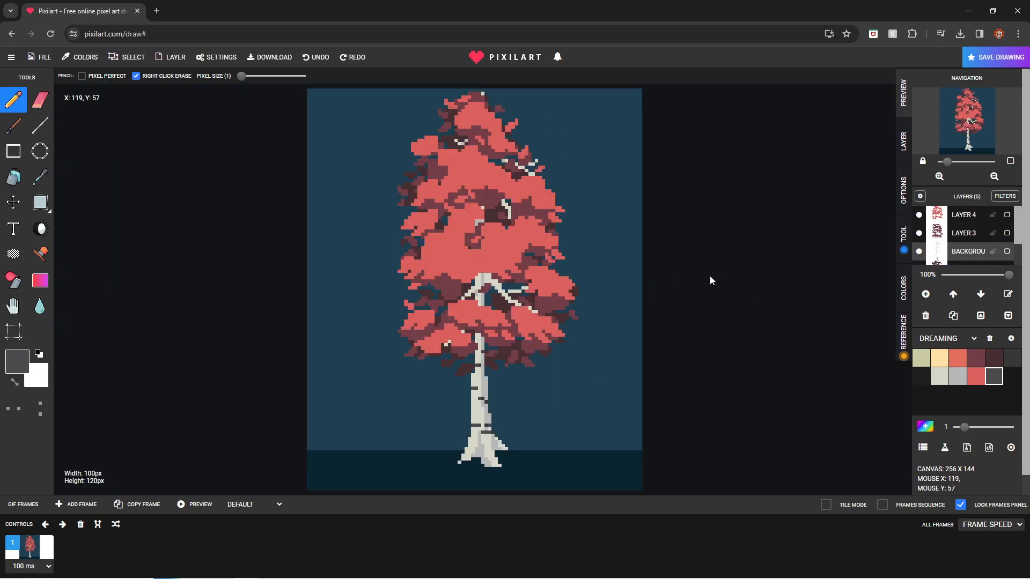
Step: Draw thin dark maroon plant stalks beside the right root of the trunk on the Background layer
scroll(963, 236, down, 1)
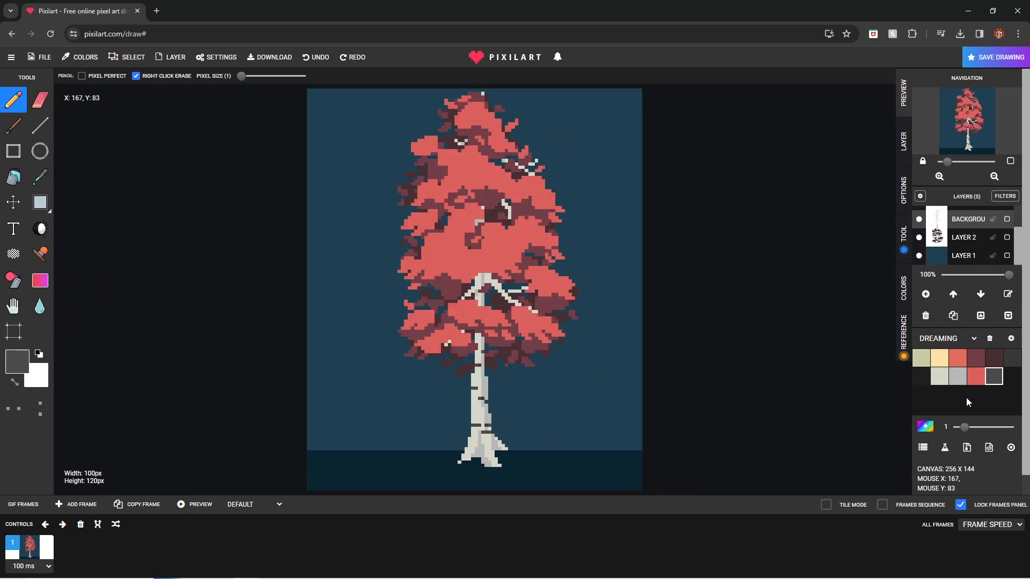
click(993, 358)
scroll(529, 446, up, 4)
mouse_move(507, 201)
mouse_down()
mouse_move(457, 292)
mouse_move(469, 318)
mouse_up()
drag(430, 279, 444, 188)
drag(482, 329, 559, 257)
right_click(558, 257)
click(496, 325)
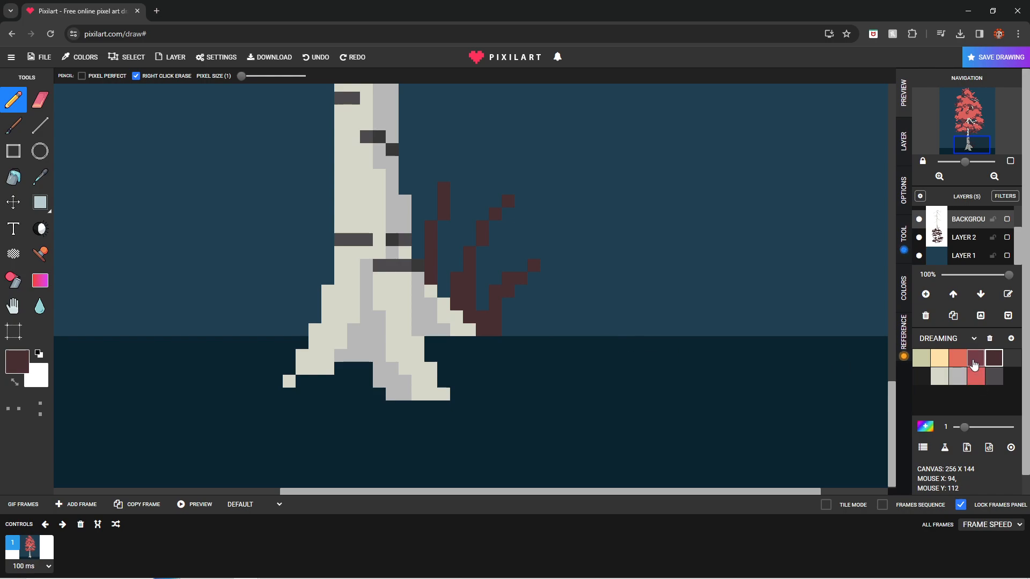
Step: Fill out the plant beside the right root with a maroon base and bright red blades
click(975, 359)
mouse_move(432, 329)
mouse_down()
mouse_move(467, 250)
mouse_move(440, 328)
mouse_move(453, 260)
mouse_move(468, 329)
mouse_move(499, 266)
mouse_up()
key(e)
click(975, 376)
key(b)
mouse_move(457, 225)
mouse_down()
mouse_move(444, 267)
mouse_move(483, 278)
mouse_up()
scroll(584, 325, down, 6)
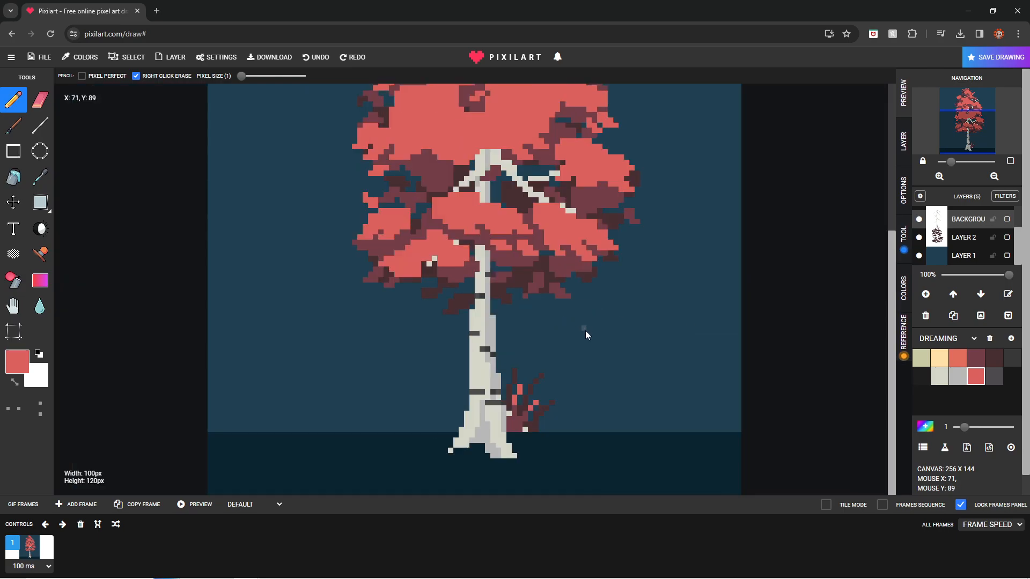
scroll(417, 394, up, 7)
click(613, 313)
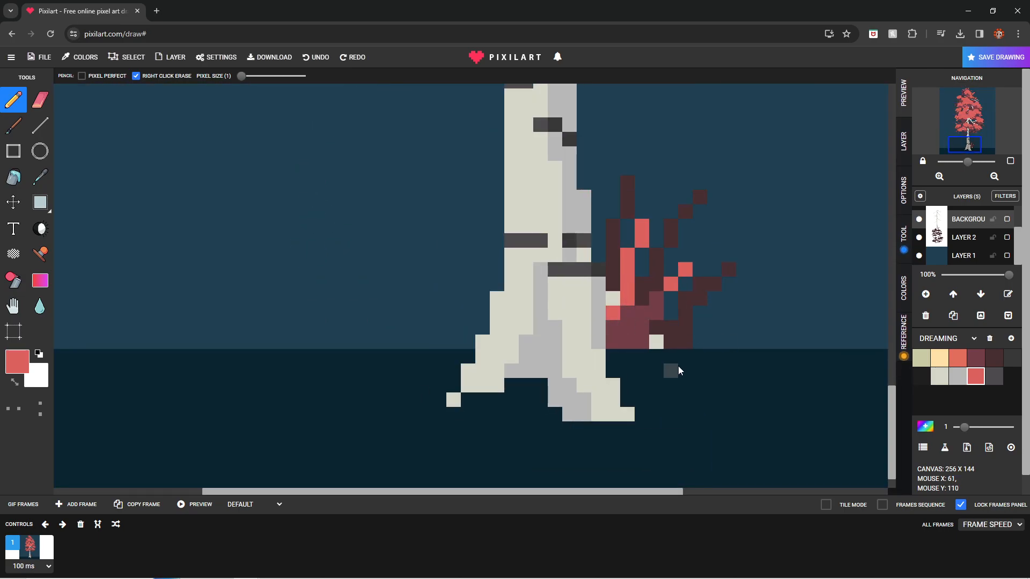
Step: Draw a small bright red tuft beside the left root and a few red pixels between the roots
scroll(458, 333, down, 6)
scroll(463, 448, up, 3)
drag(483, 298, 521, 339)
right_click(497, 299)
click(523, 324)
mouse_move(524, 268)
mouse_down()
mouse_move(538, 284)
mouse_move(538, 325)
mouse_up()
Step: Add maroon blades to the left tuft and a maroon accent between the roots
click(975, 357)
drag(494, 268, 523, 307)
drag(553, 239, 553, 283)
scroll(694, 325, down, 5)
right_click(470, 425)
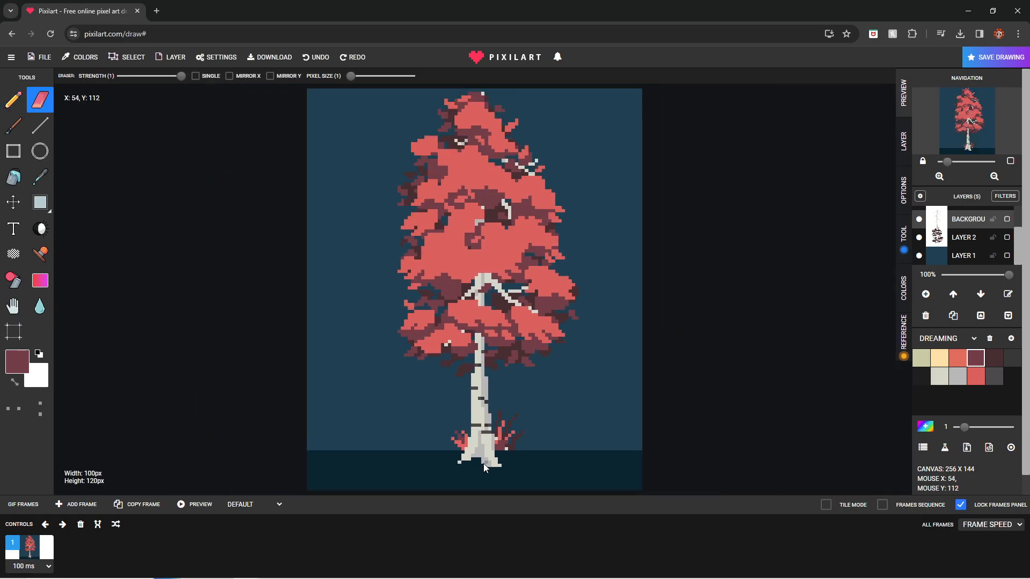
Step: Fill the gap between the trunk's roots with dark maroon pixels
scroll(487, 463, up, 4)
click(976, 376)
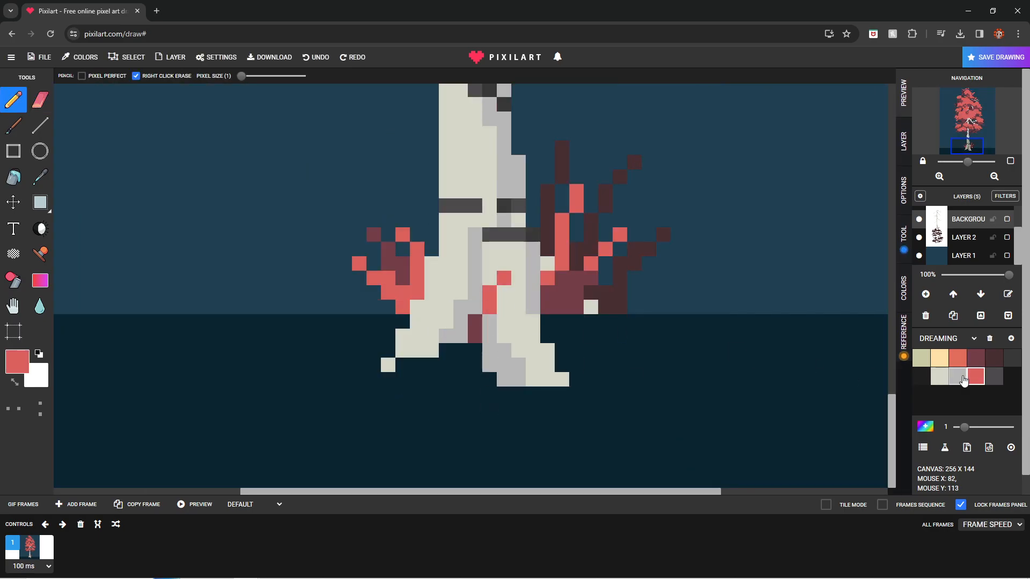
click(994, 357)
drag(461, 336, 452, 354)
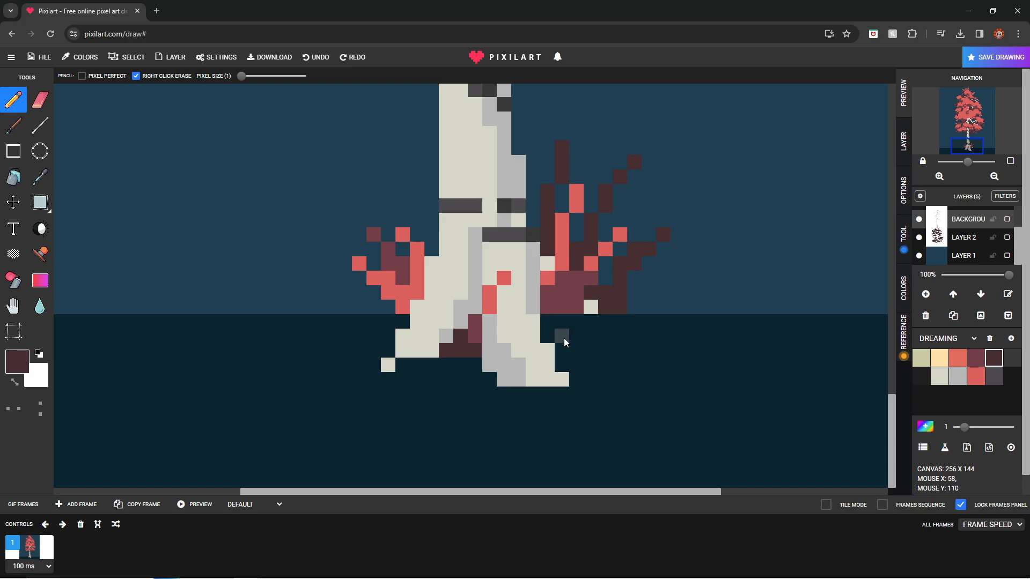
scroll(555, 330, down, 4)
right_click(478, 460)
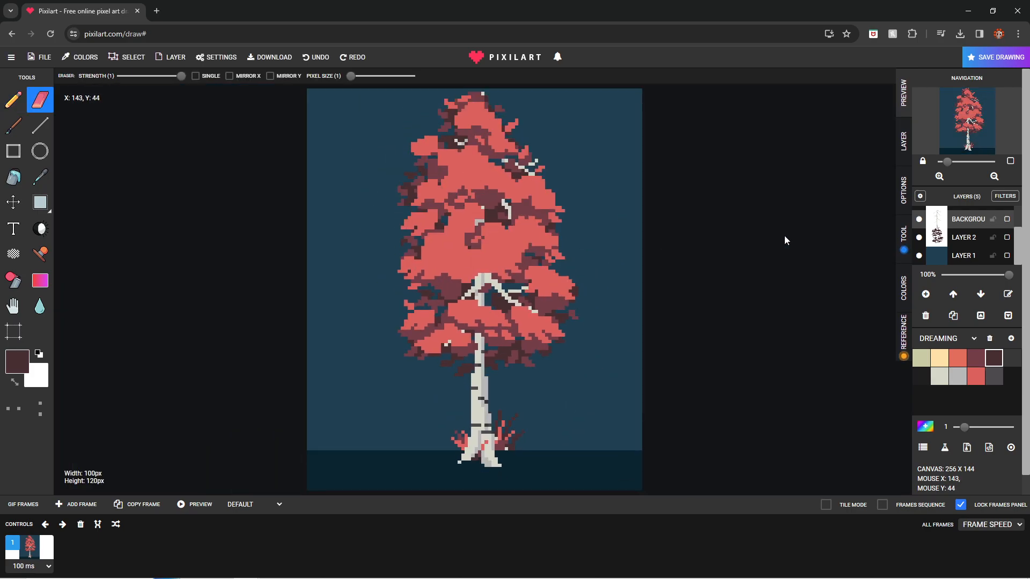
click(980, 316)
key(ctrl+z)
key(ctrl+z)
key(ctrl+z)
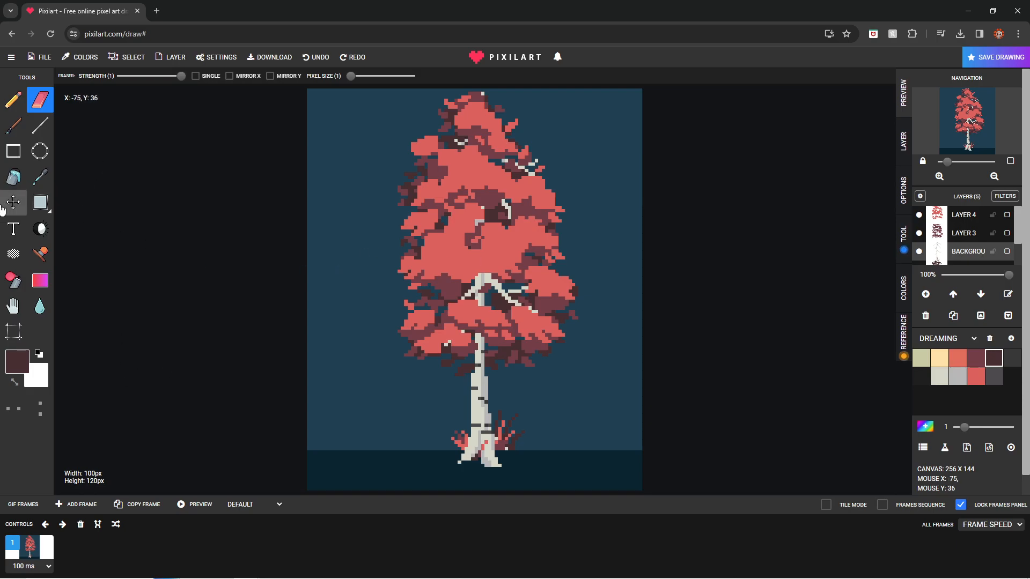
Step: Resize the canvas to a width of 150 px, adding the empty space to the left of the tree
click(13, 332)
double_click(445, 171)
text(150)
click(637, 244)
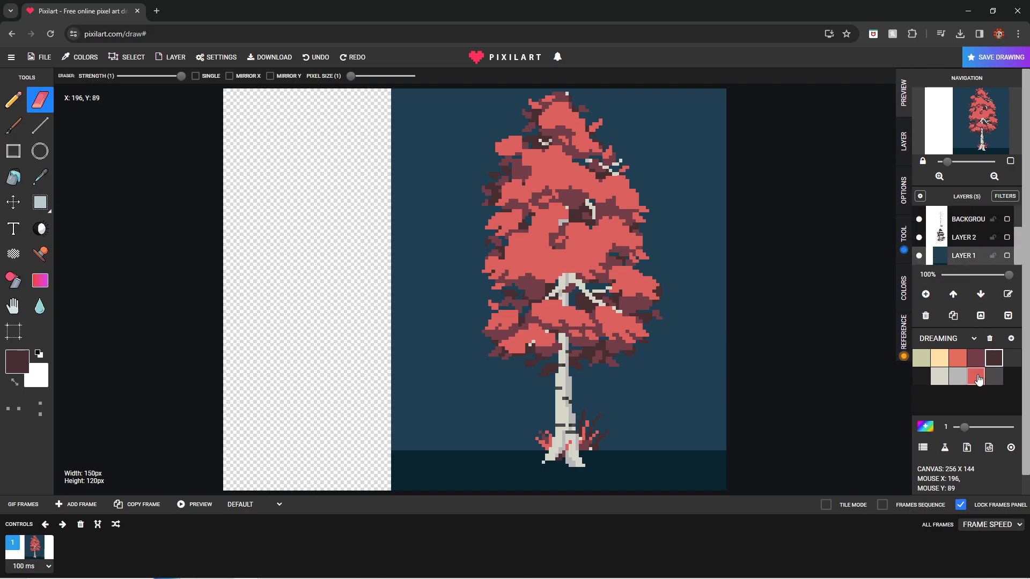
Step: Extend the dark ground strip across the empty area on Layer 1, using the sampled ground colour and a filled rectangle
click(40, 177)
click(403, 466)
click(14, 153)
drag(388, 452, 225, 489)
click(13, 177)
click(306, 477)
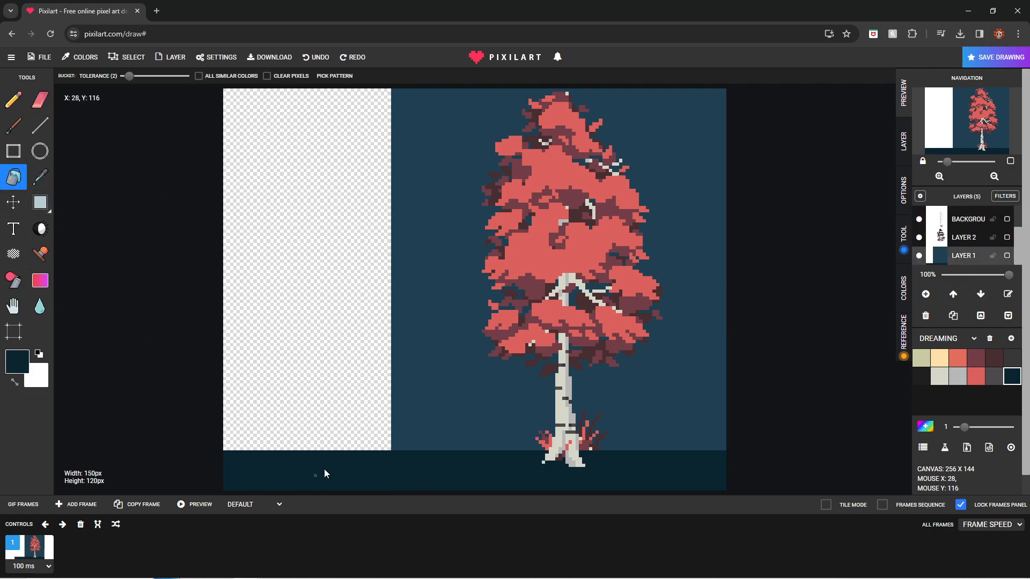
Step: Fill the rest of the empty area with the sampled background blue on Layer 1
click(41, 177)
click(408, 185)
click(14, 177)
click(300, 241)
click(618, 425)
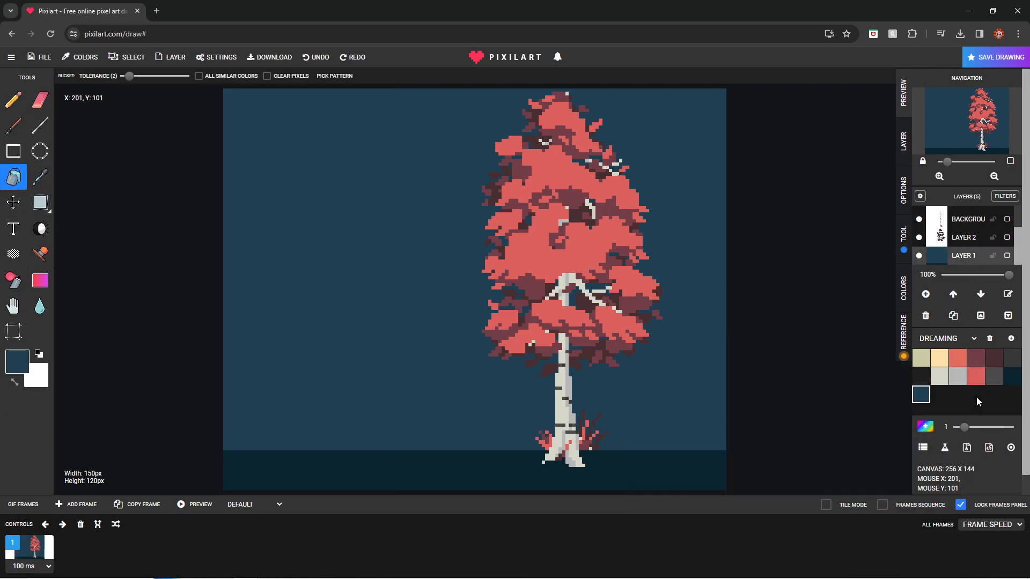
Step: Draw a simple pale trunk with two branches left of the tree, using the Line tool at pixel size 4
click(938, 385)
key(b)
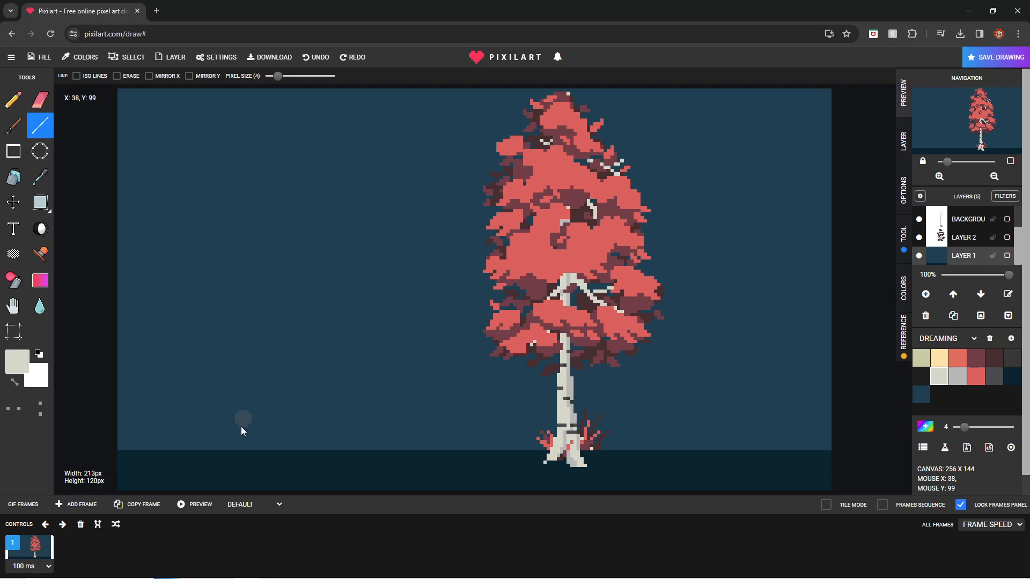
drag(226, 450, 218, 287)
drag(232, 338, 273, 254)
mouse_move(211, 310)
mouse_down()
mouse_move(176, 266)
mouse_move(179, 278)
mouse_up()
Step: Paint rounded bright red foliage clumps around the new trunk with the pencil at pixel size 4
key(p)
click(620, 427)
click(976, 379)
mouse_move(253, 313)
mouse_down()
mouse_move(271, 260)
mouse_move(232, 241)
mouse_move(273, 249)
mouse_move(252, 295)
mouse_move(272, 301)
mouse_move(223, 301)
mouse_move(226, 312)
mouse_move(196, 313)
mouse_move(207, 294)
mouse_move(174, 298)
mouse_move(184, 262)
mouse_move(206, 250)
mouse_move(137, 249)
mouse_move(196, 219)
mouse_move(248, 216)
mouse_up()
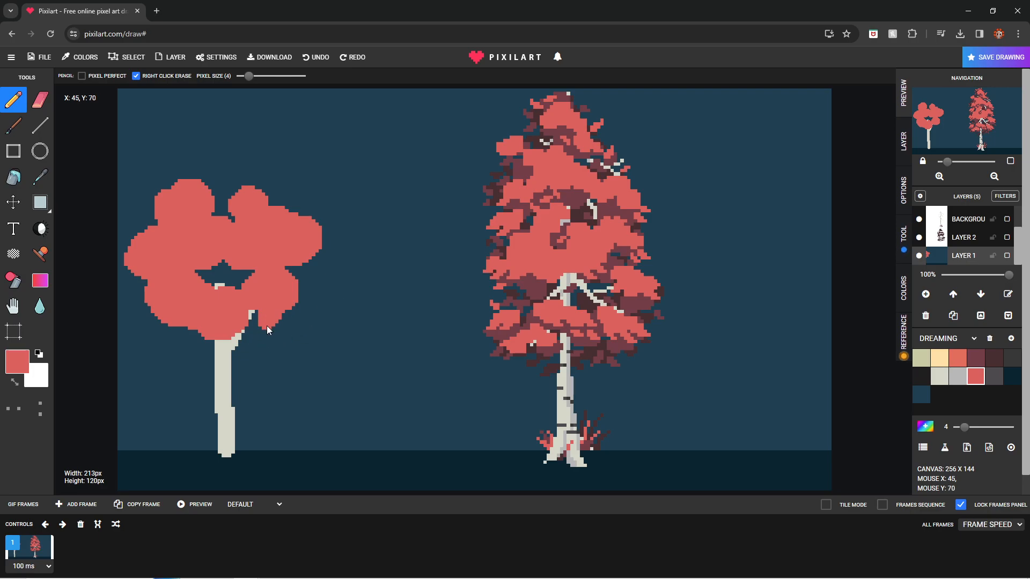
drag(179, 349, 203, 365)
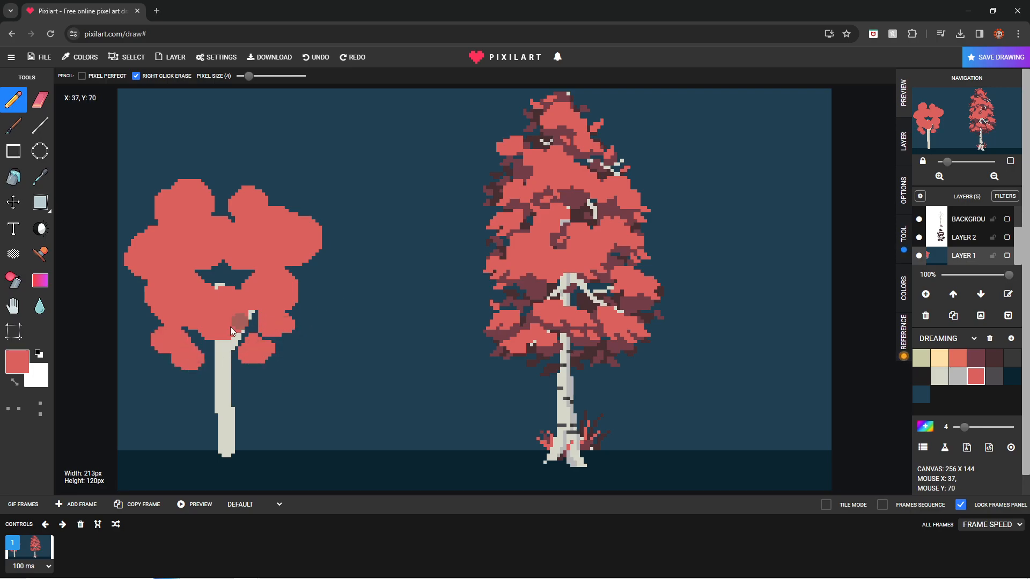
drag(247, 337, 251, 325)
Step: Shade the undersides of the clumps around the middle of the new crown in maroon with a 1-pixel pencil
click(992, 360)
click(240, 75)
click(976, 358)
scroll(272, 291, up, 5)
mouse_move(385, 237)
mouse_down()
mouse_move(405, 244)
mouse_move(426, 265)
mouse_move(463, 273)
mouse_up()
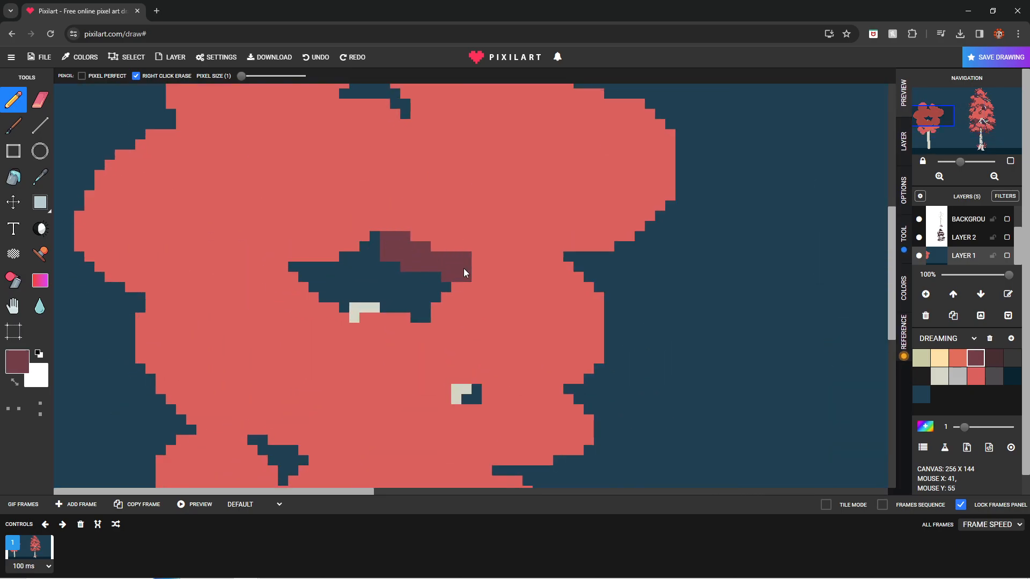
drag(538, 272, 628, 236)
scroll(574, 343, down, 1)
scroll(574, 343, up, 1)
drag(446, 316, 526, 329)
Step: Add maroon shading beneath the lower and left foliage clumps of the new tree
scroll(507, 305, down, 4)
drag(144, 324, 154, 328)
mouse_move(215, 350)
mouse_down()
mouse_move(211, 358)
mouse_move(248, 364)
mouse_up()
drag(67, 251, 158, 247)
scroll(236, 229, down, 1)
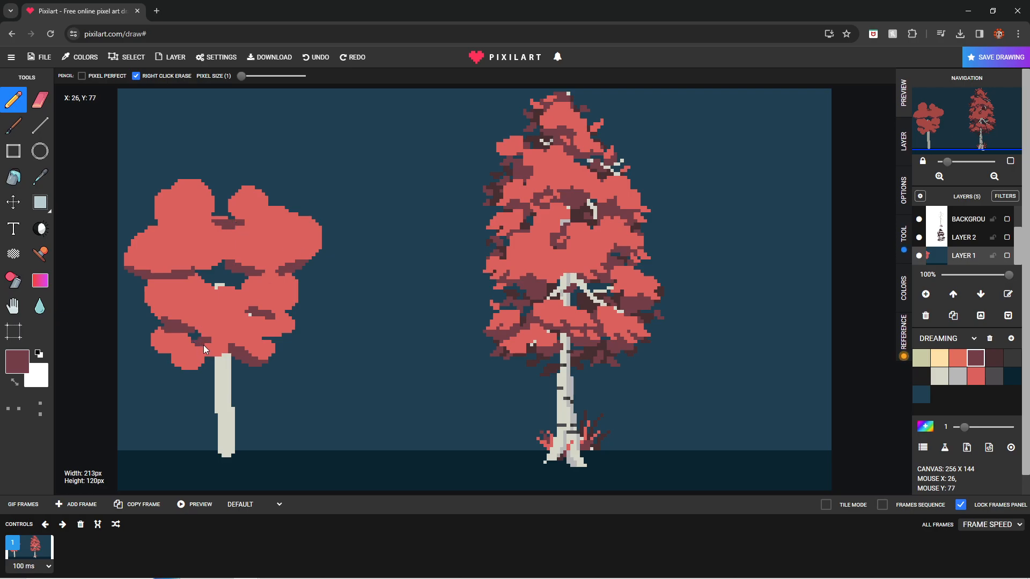
Step: Draw pale branches showing through the gaps in the new tree's foliage
click(940, 376)
scroll(219, 283, up, 1)
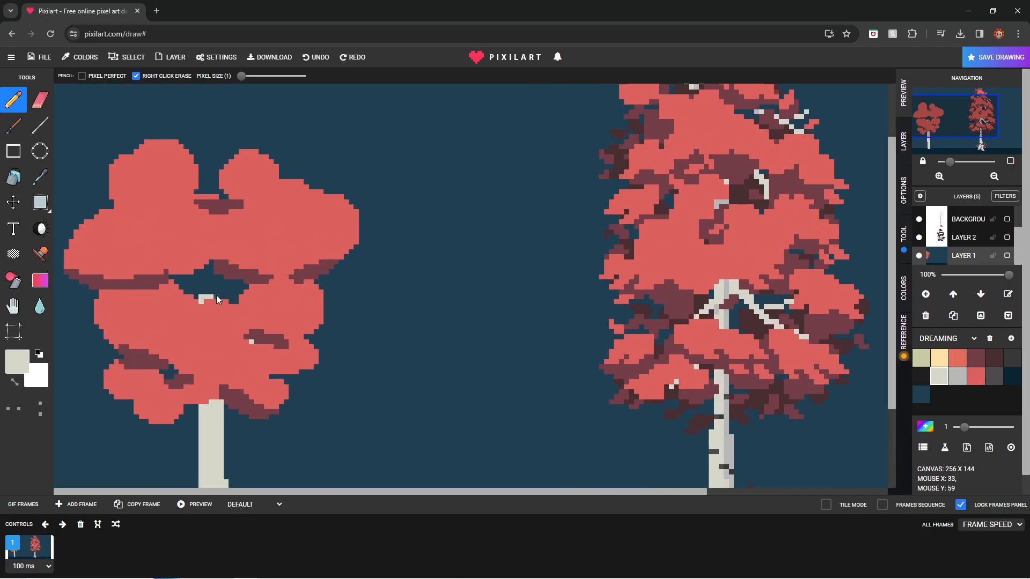
mouse_move(225, 284)
mouse_down()
mouse_move(238, 268)
mouse_move(218, 297)
mouse_move(171, 272)
mouse_up()
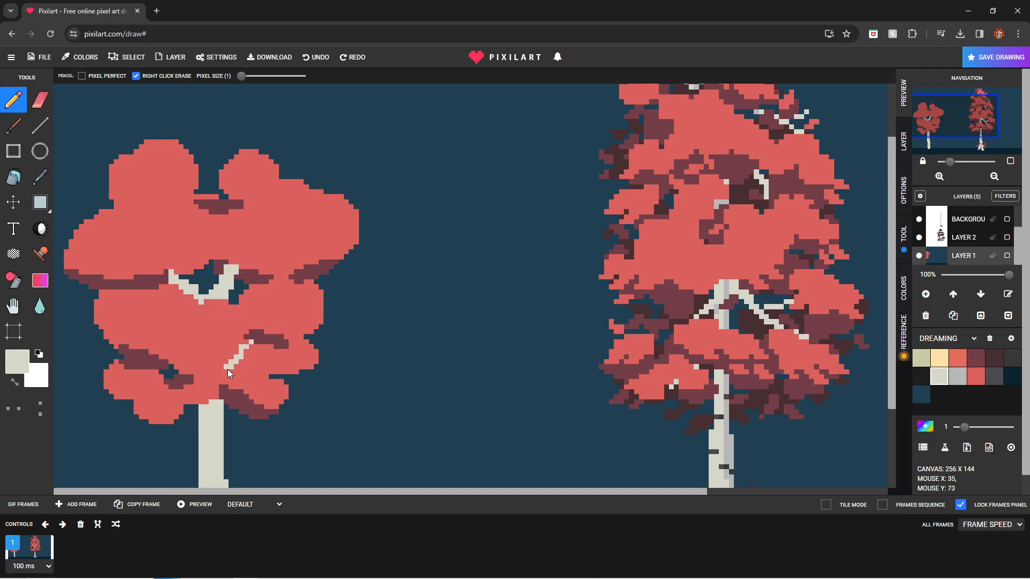
scroll(258, 344, down, 1)
drag(192, 333, 199, 342)
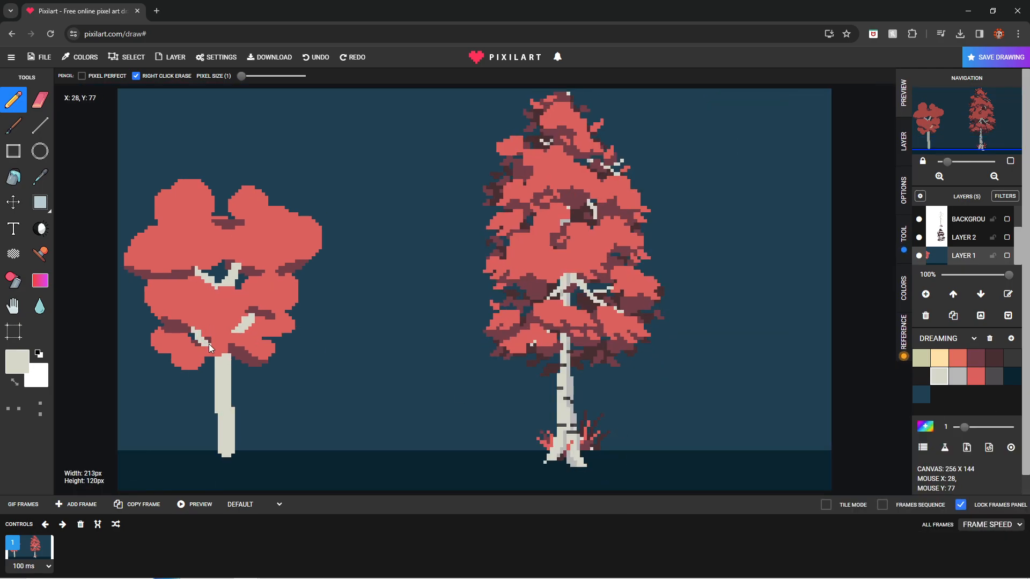
Step: Select the whole new tree and move it to the right, closer to the original tree
click(40, 202)
drag(120, 169, 340, 471)
drag(197, 380, 290, 372)
Step: Repaint the area vacated by the moved tree with the background blue and the dark ground colour on Layer 1
click(921, 394)
click(14, 177)
click(162, 279)
click(1012, 377)
click(14, 100)
mouse_move(121, 453)
mouse_down()
mouse_move(220, 455)
mouse_move(181, 456)
mouse_move(210, 449)
mouse_up()
click(41, 202)
click(13, 100)
click(13, 177)
click(180, 455)
click(921, 394)
click(13, 100)
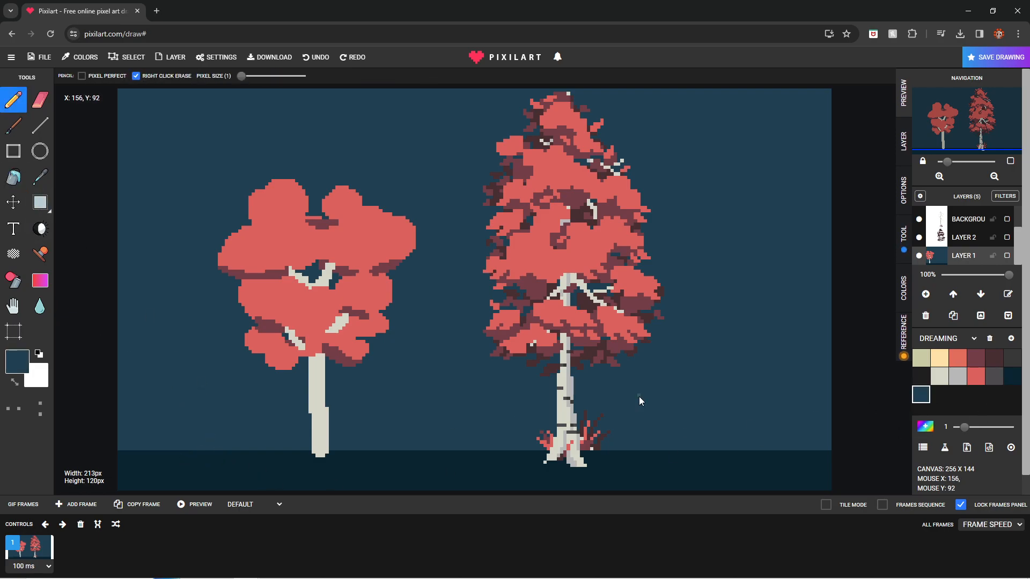
Step: Move Layer 2's dark maroon foliage out to the right of the original tree
click(964, 238)
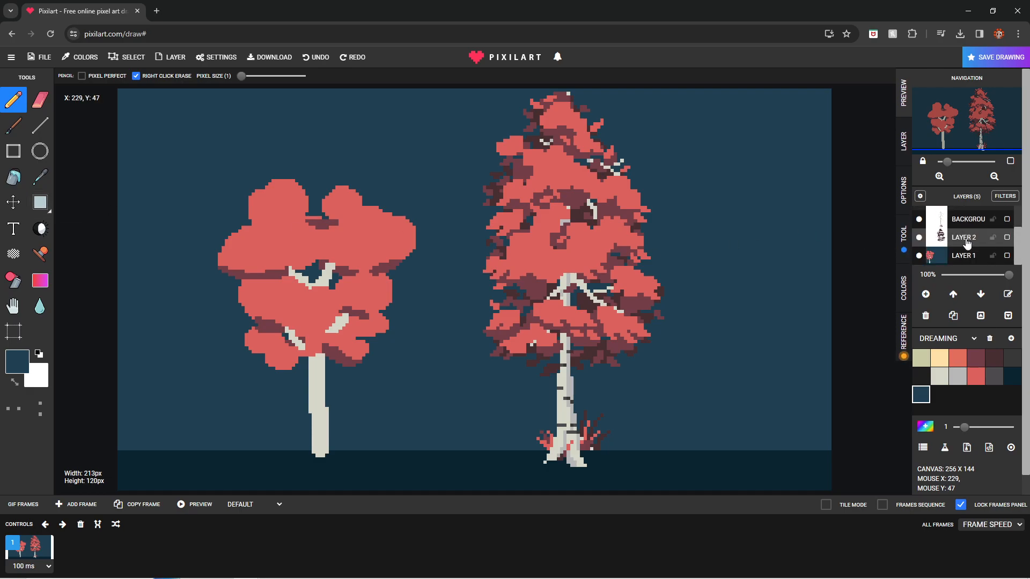
click(15, 204)
drag(445, 138, 569, 127)
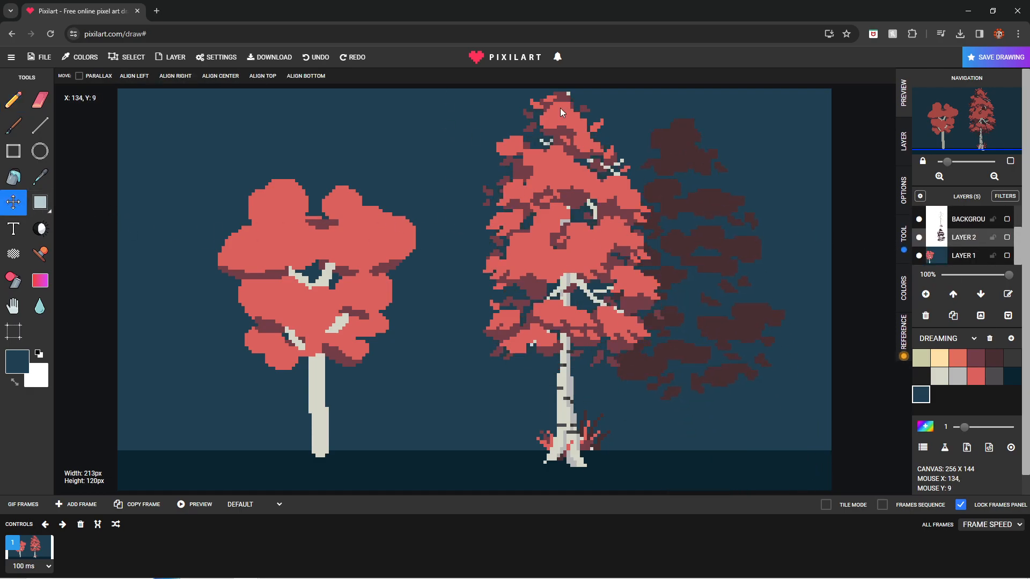